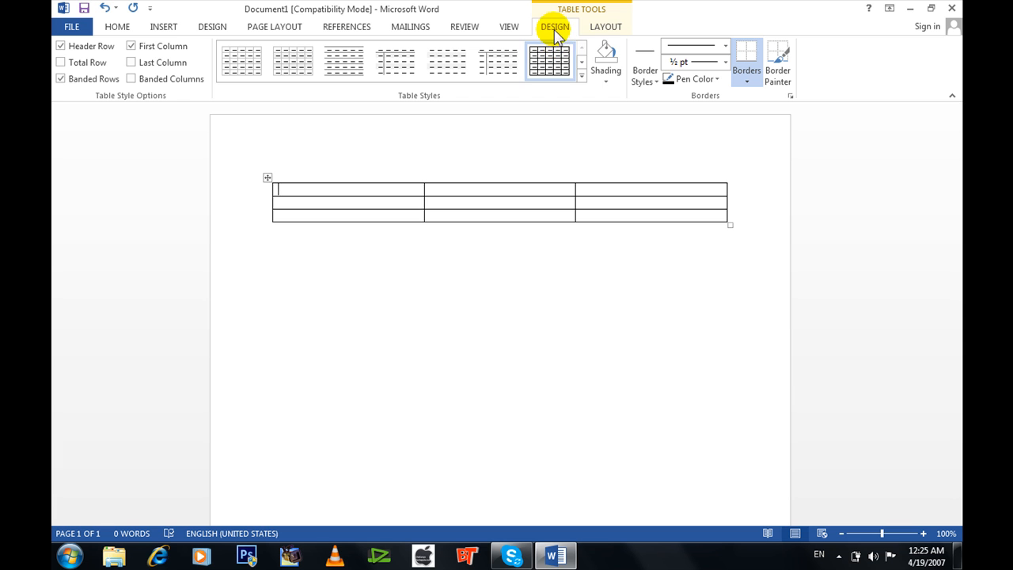
Step: Try drawing a one-cell table below the existing table with a smaller table nested inside it, and undo both drawings
click(607, 27)
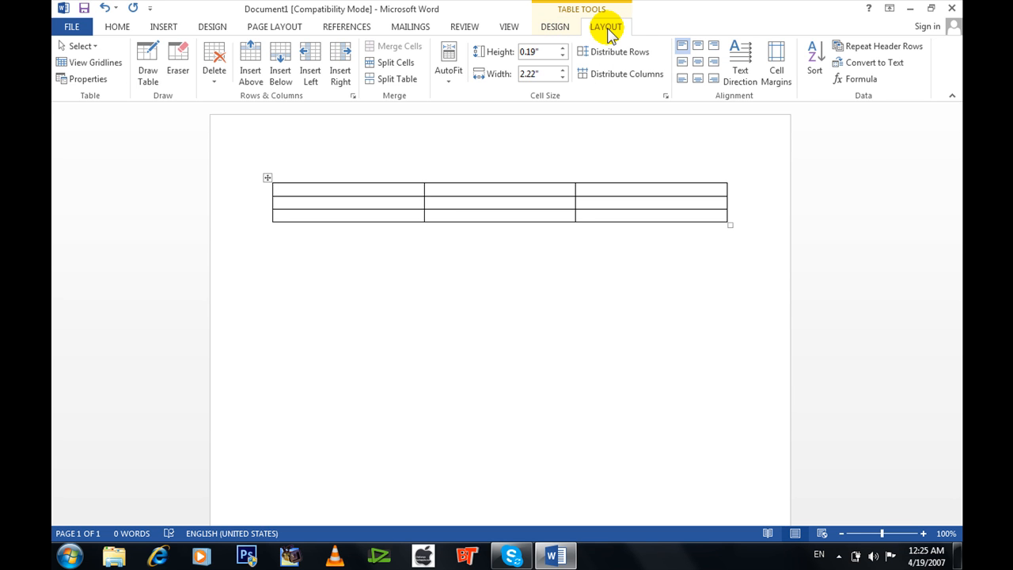
click(149, 72)
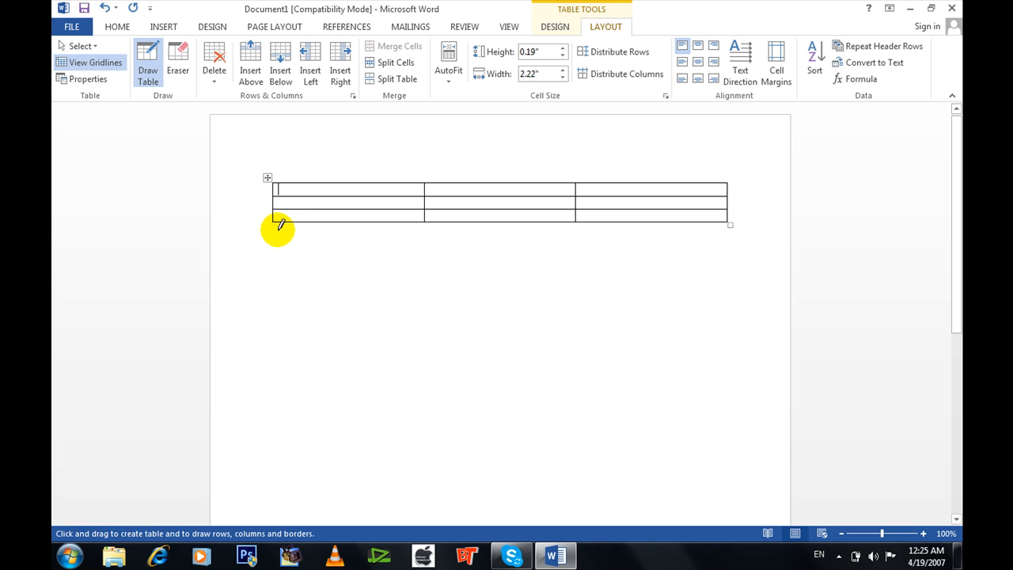
mouse_move(276, 226)
mouse_down()
mouse_move(489, 287)
mouse_move(708, 268)
mouse_up()
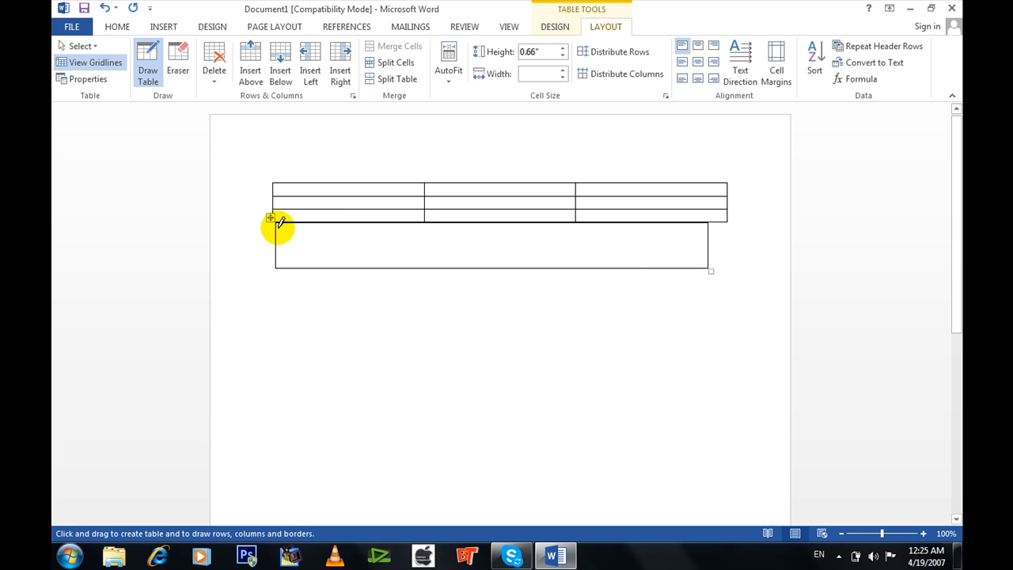
mouse_move(276, 221)
mouse_down()
mouse_move(452, 229)
mouse_move(498, 246)
mouse_up()
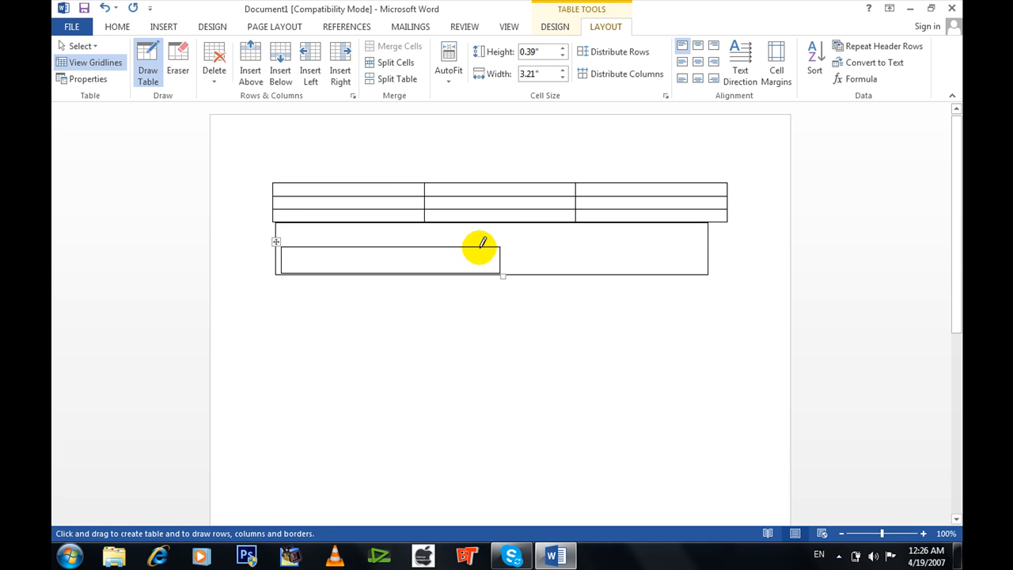
click(158, 73)
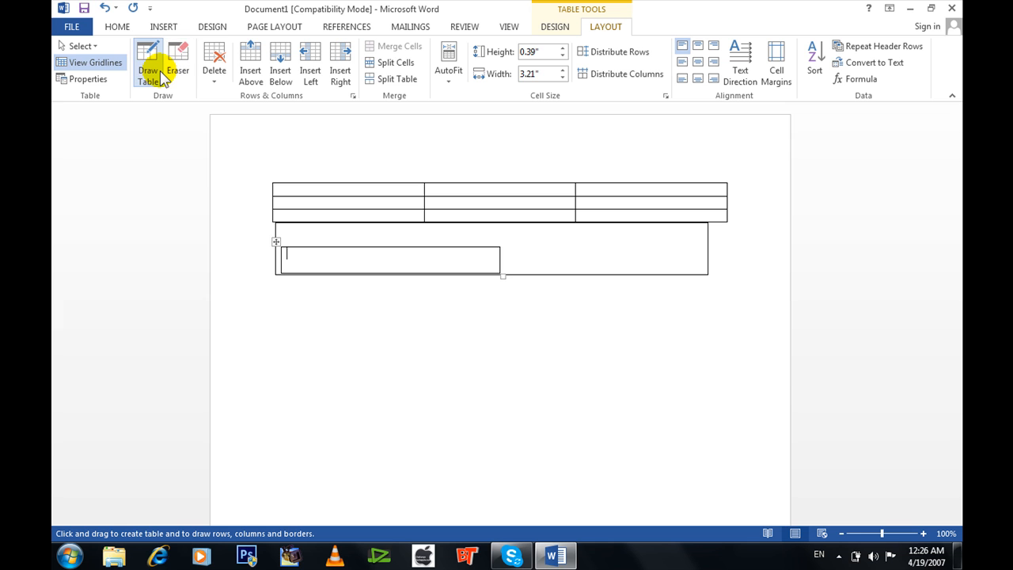
key(ctrl+z)
key(ctrl+z)
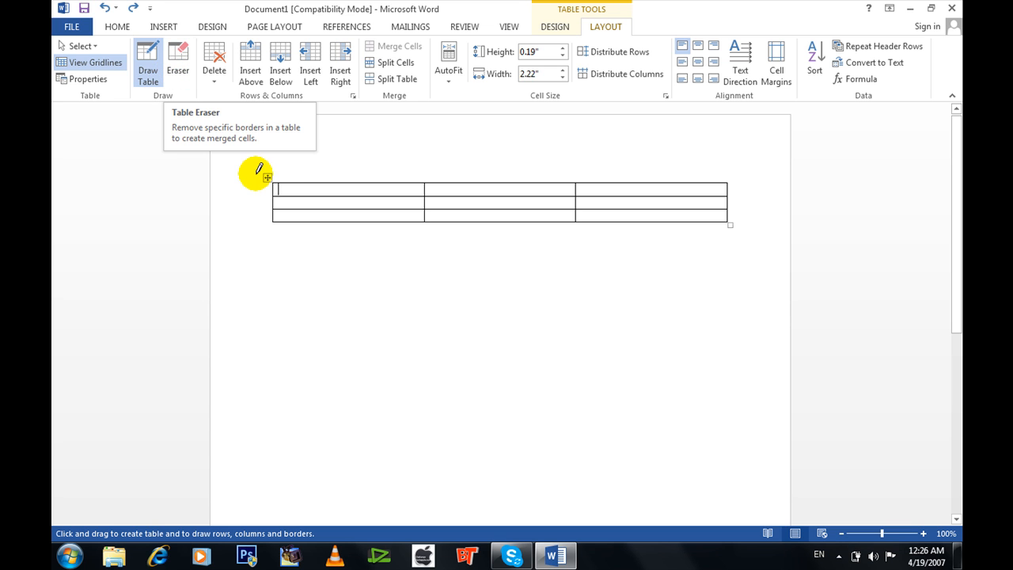
Step: Erase the two vertical borders in the table's first row so its three cells become one
click(425, 188)
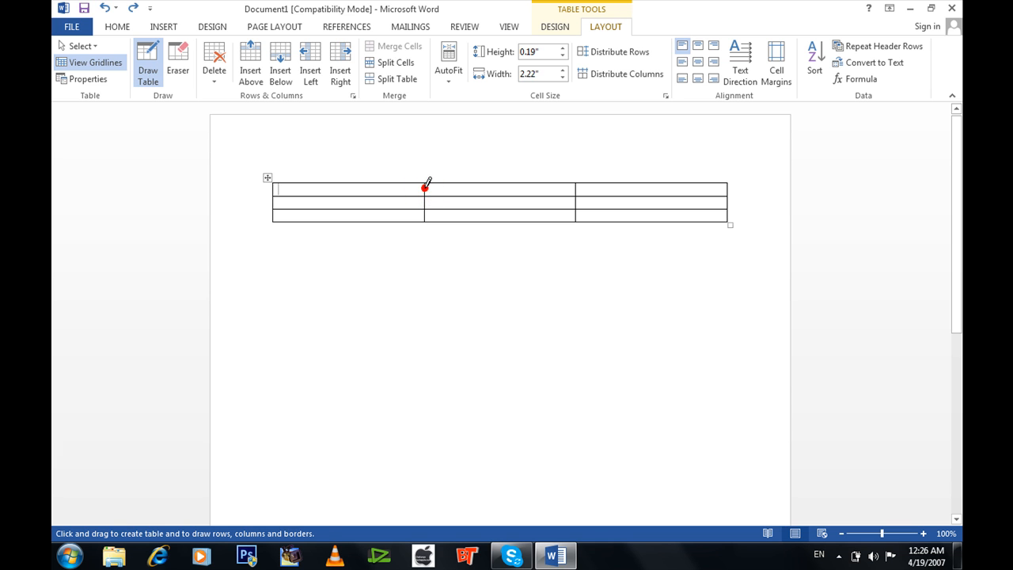
click(176, 68)
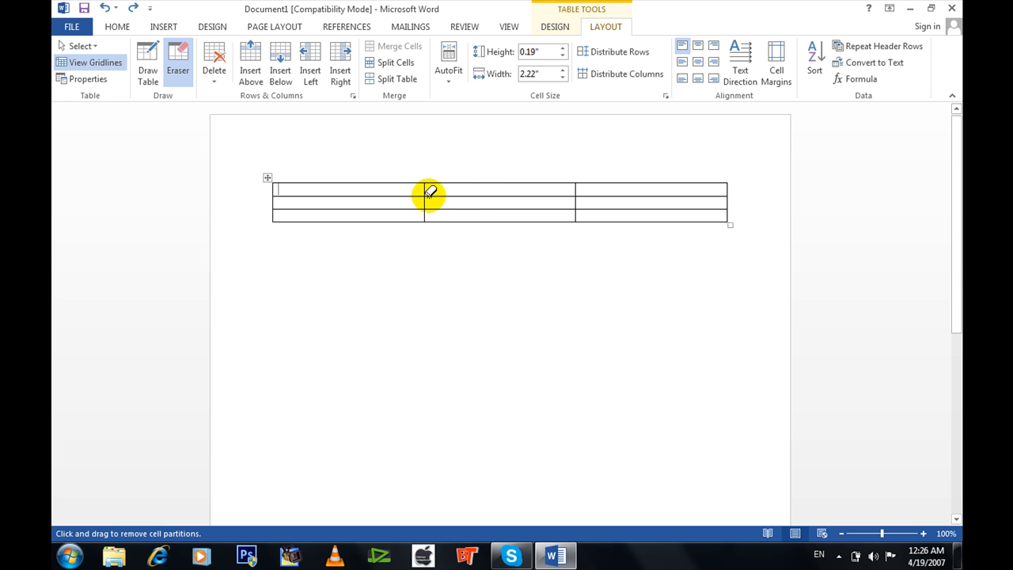
click(424, 186)
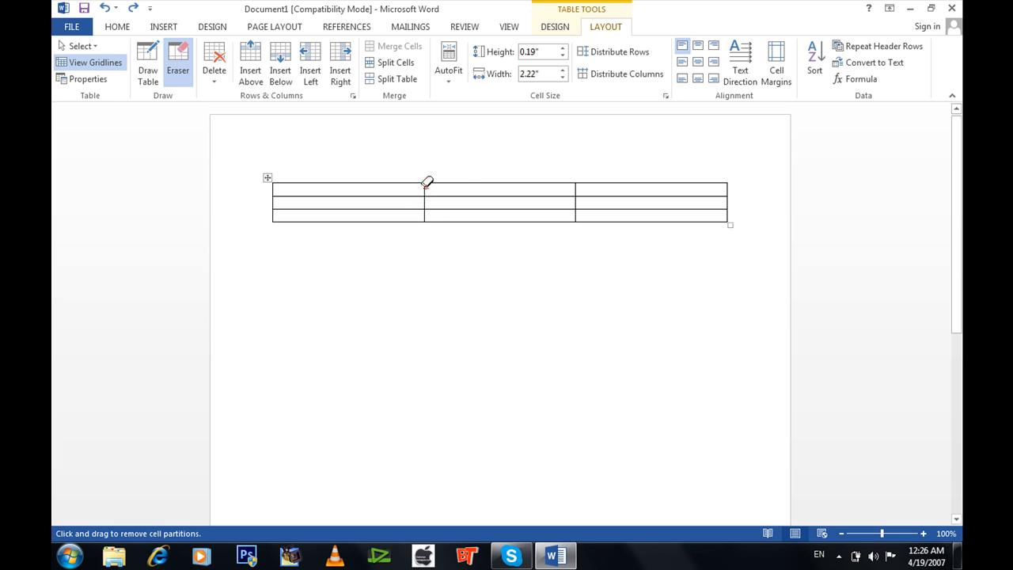
click(576, 192)
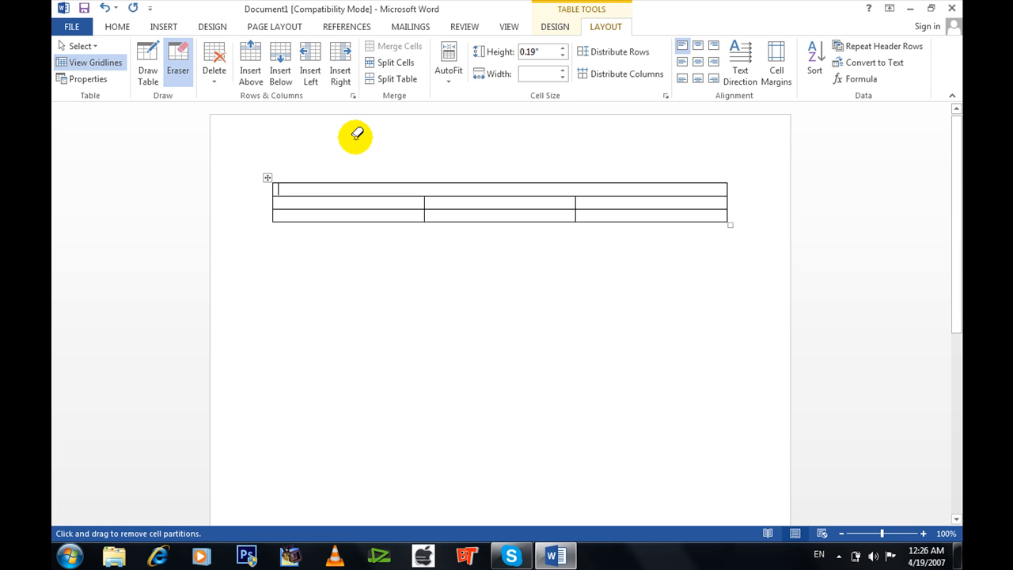
click(216, 87)
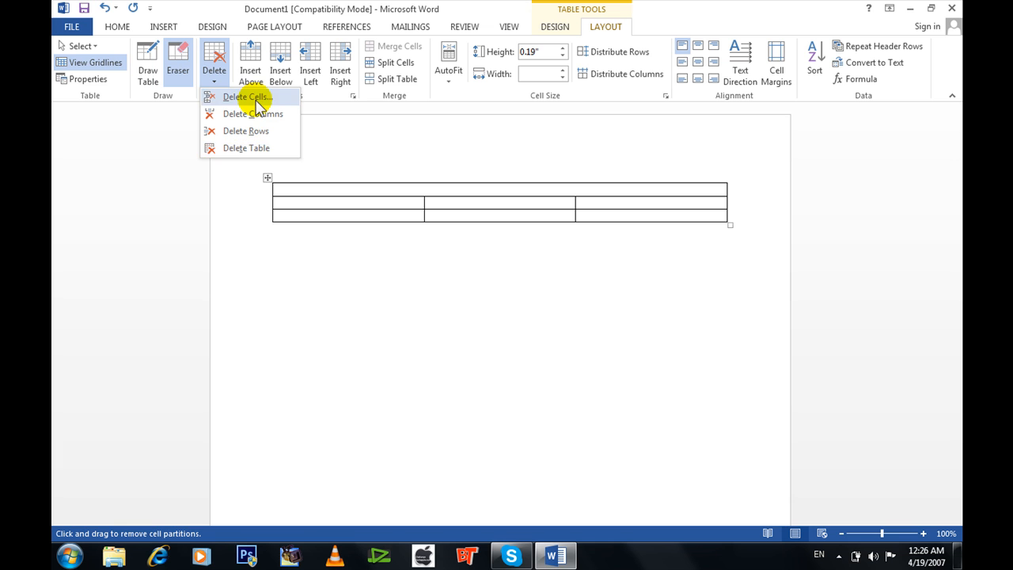
click(389, 182)
click(389, 182)
key(ctrl+z)
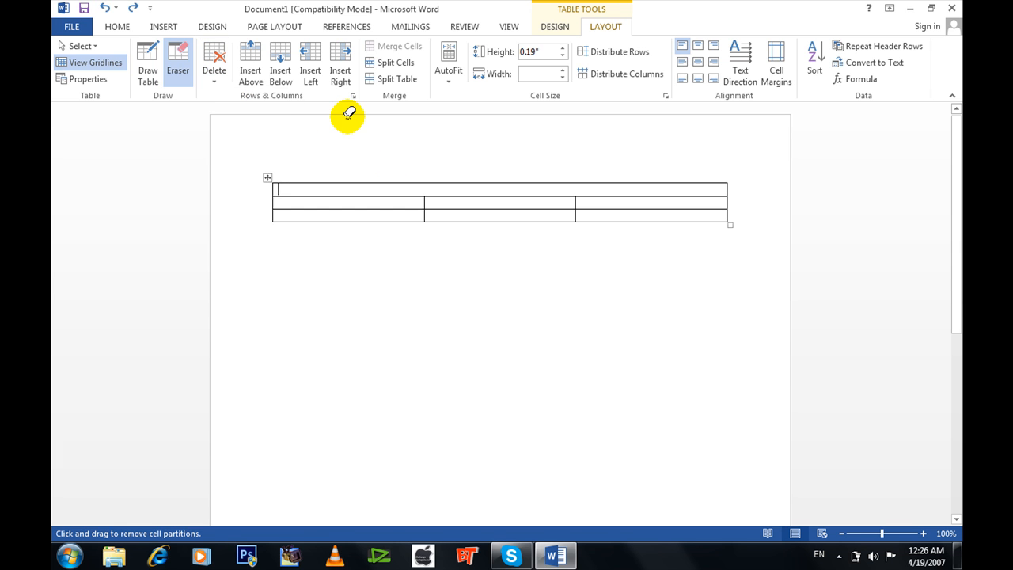
Step: Delete the merged cell in the table's first row using the Shift cells left option
click(210, 79)
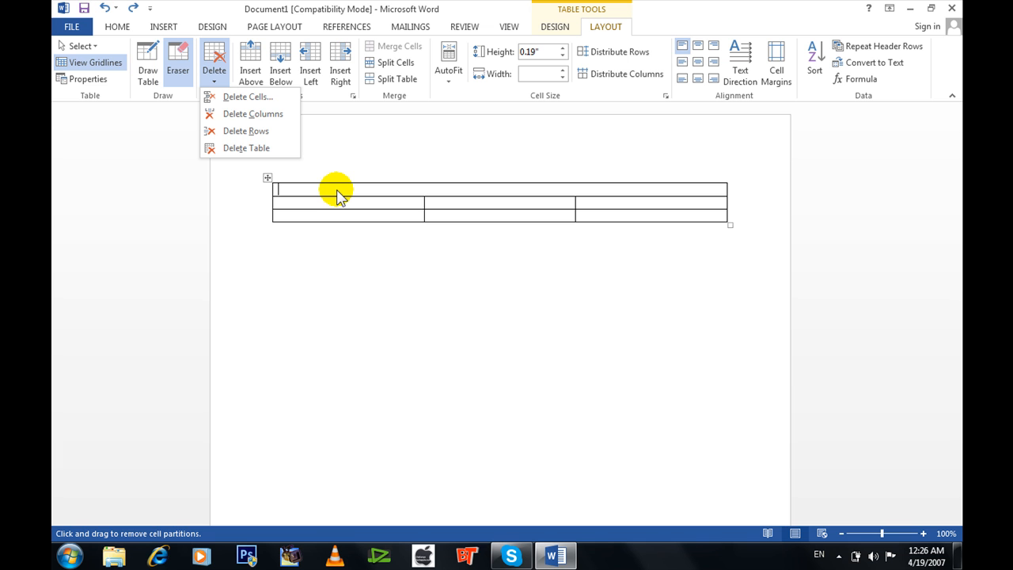
click(253, 96)
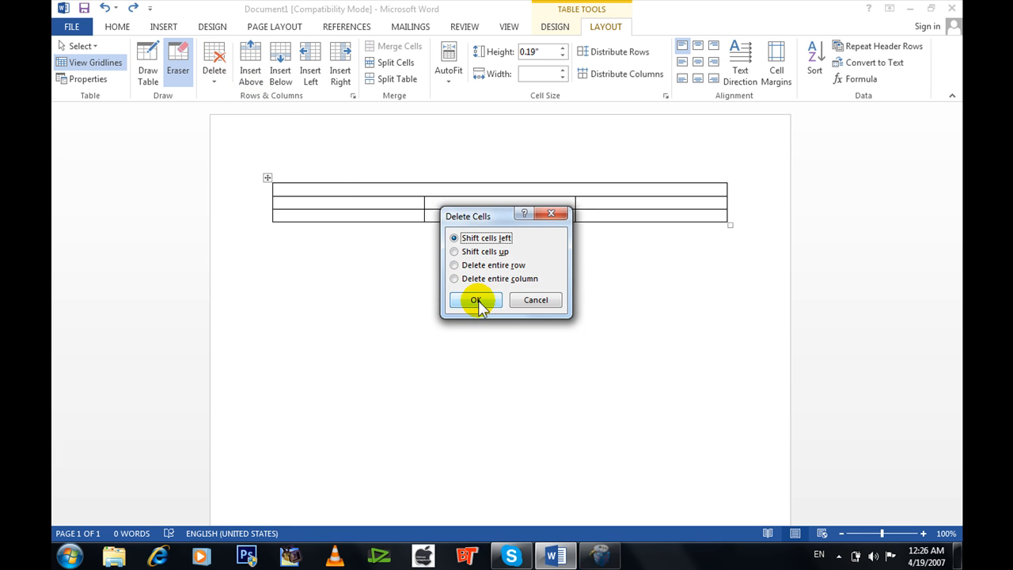
click(476, 299)
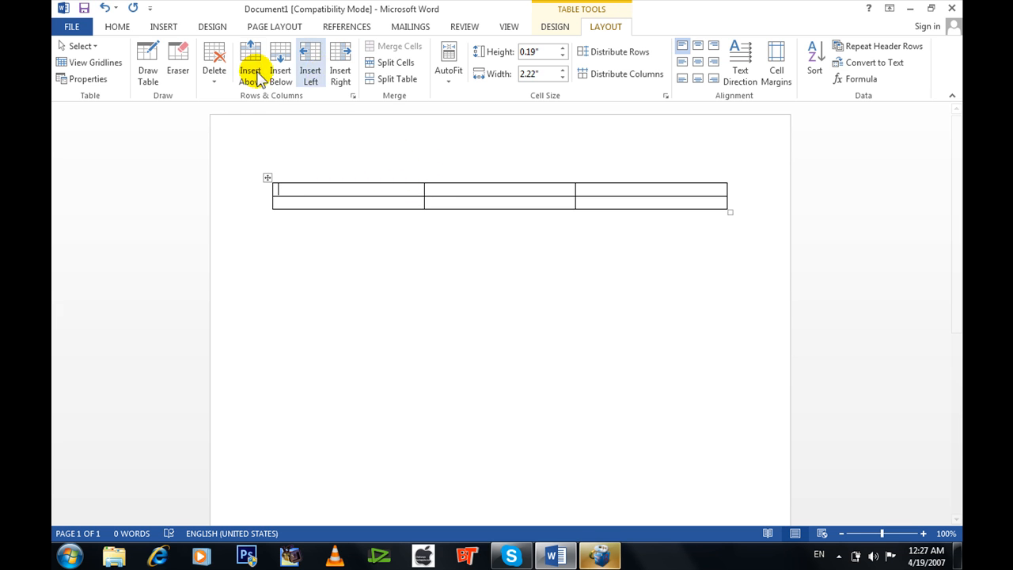
click(215, 75)
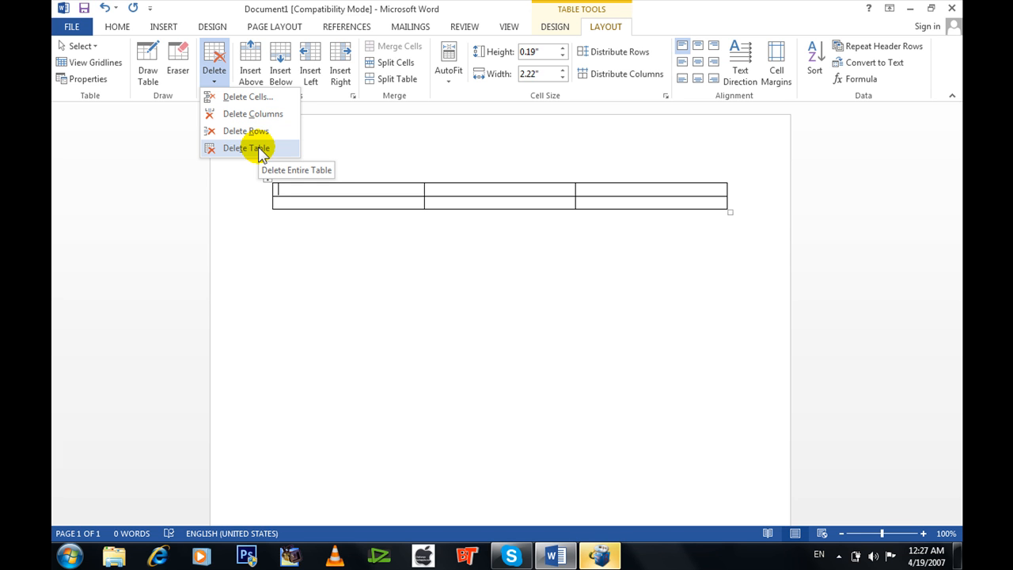
click(316, 181)
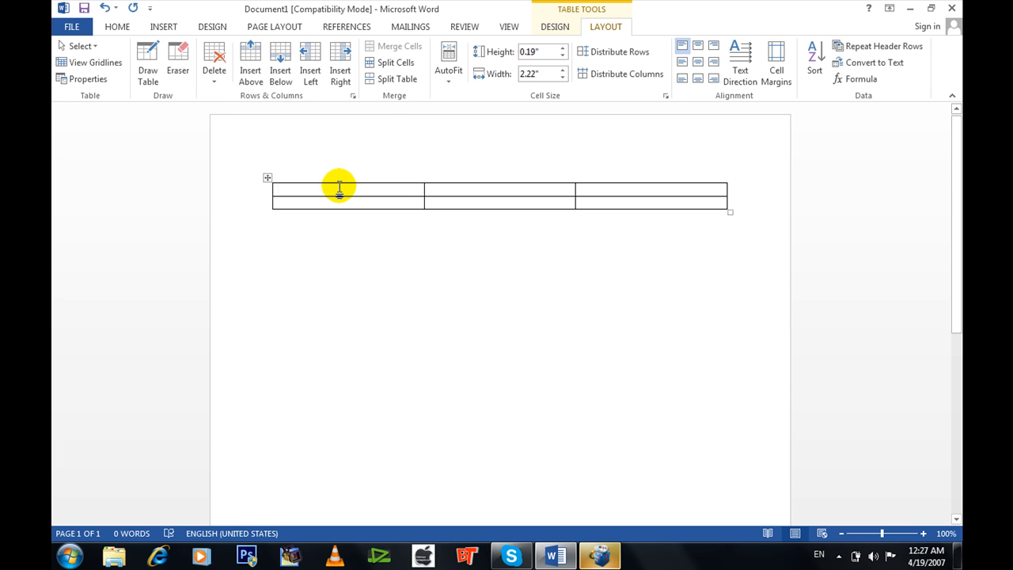
click(319, 172)
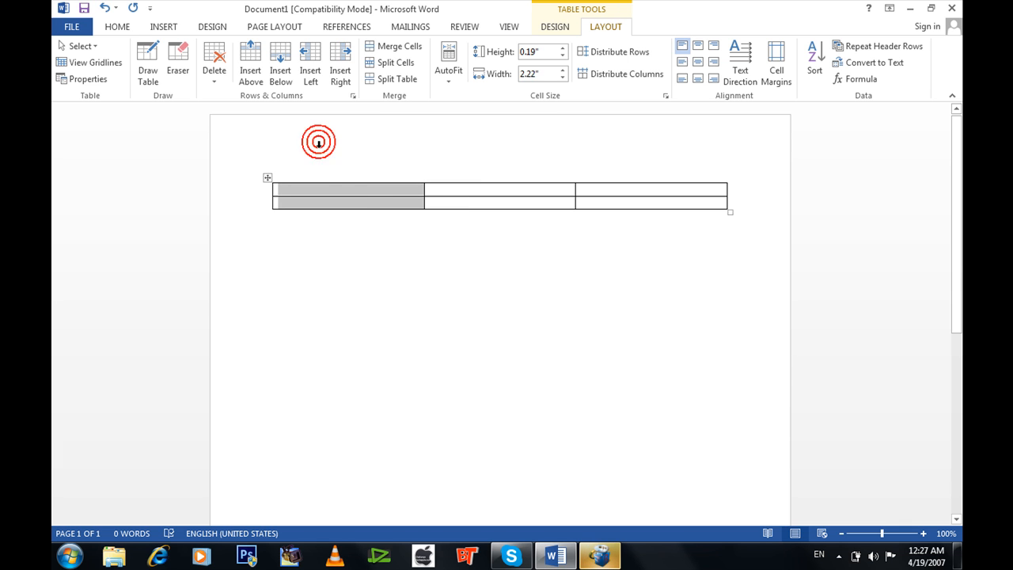
click(346, 188)
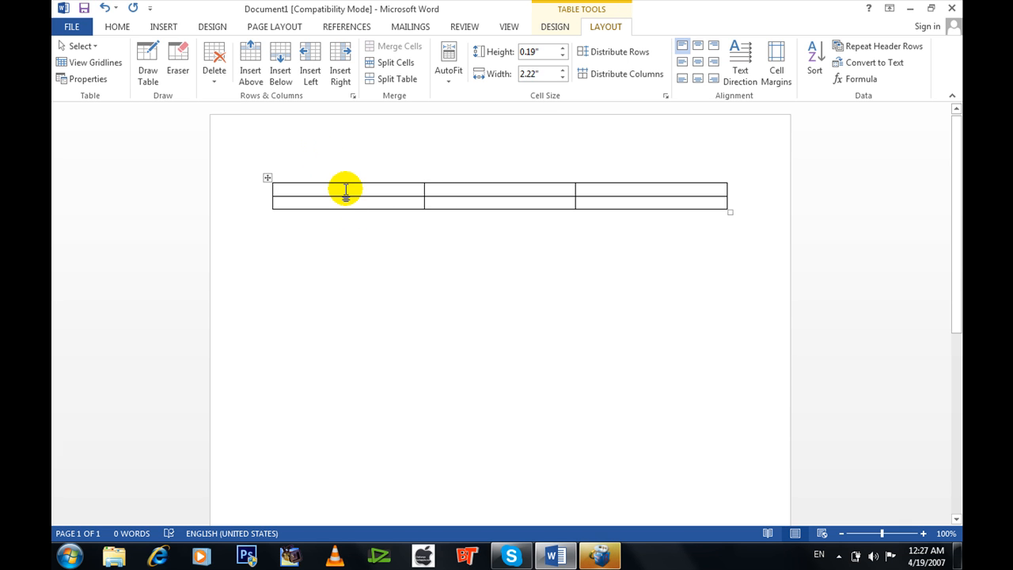
Step: Insert a row above the table's first row and fill the row below the new one with Admin, 12 and 23
drag(324, 185, 603, 170)
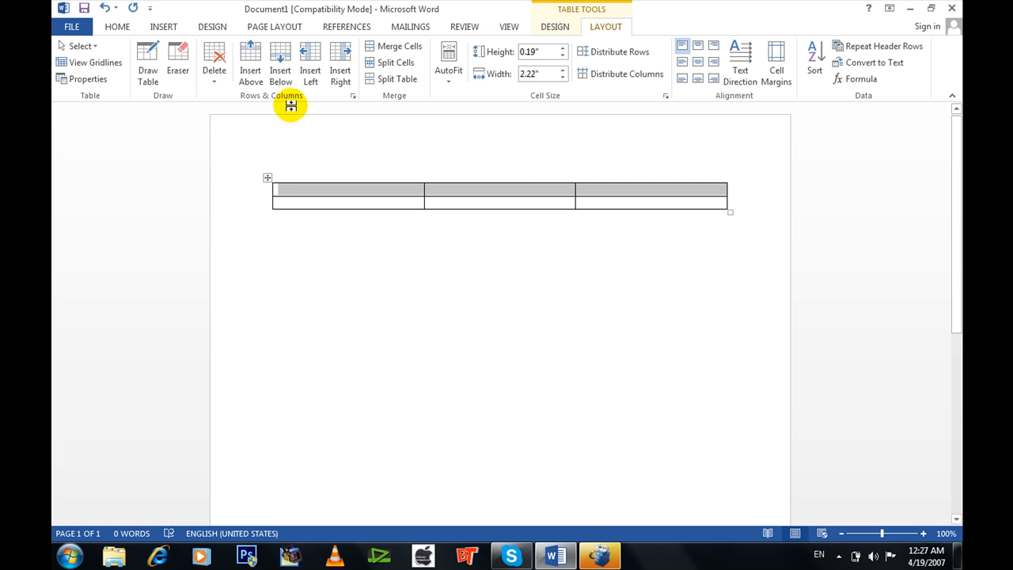
click(247, 67)
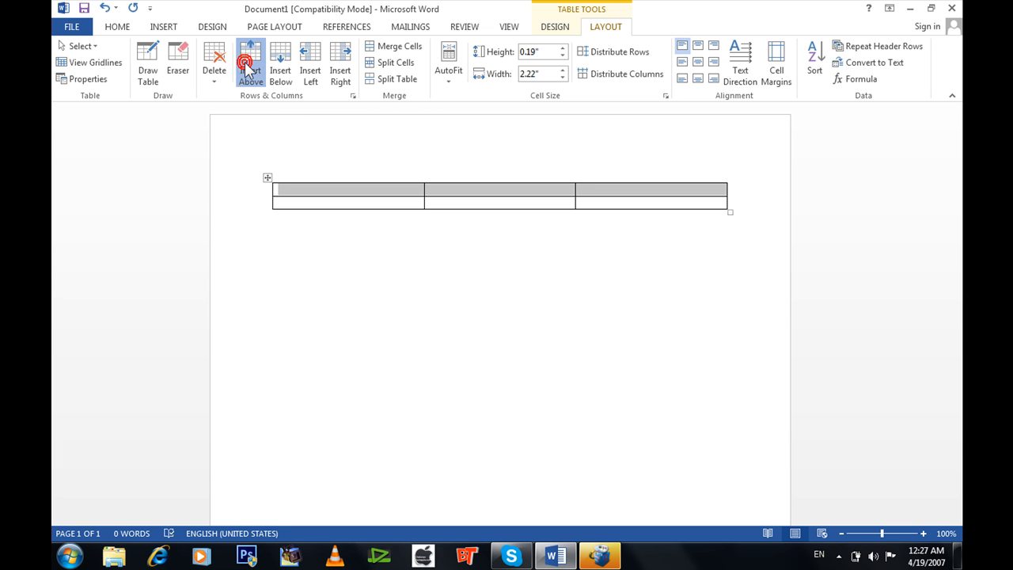
click(394, 201)
text(AD)
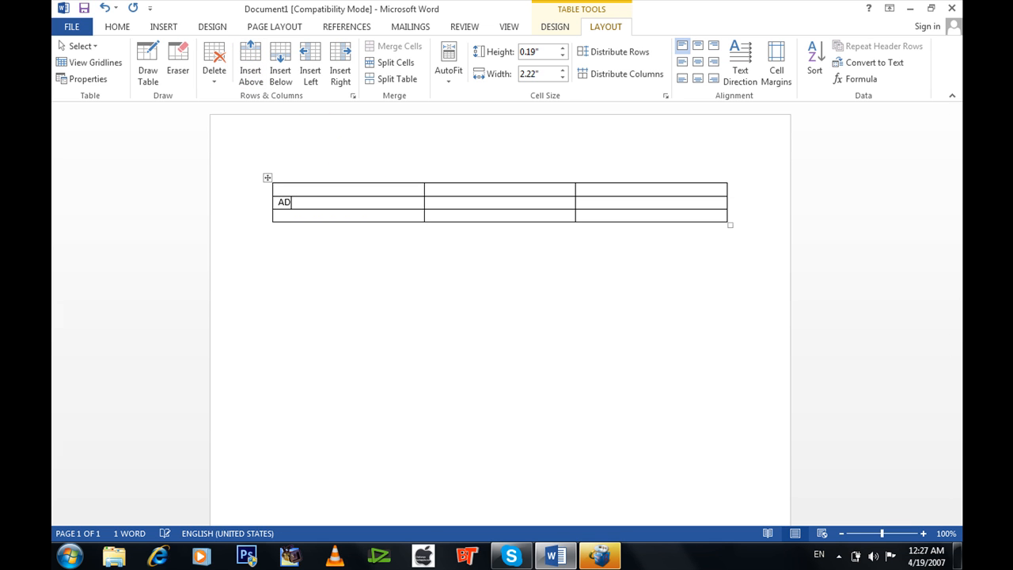
text(dmin)
key(Tab)
text(12)
key(Tab)
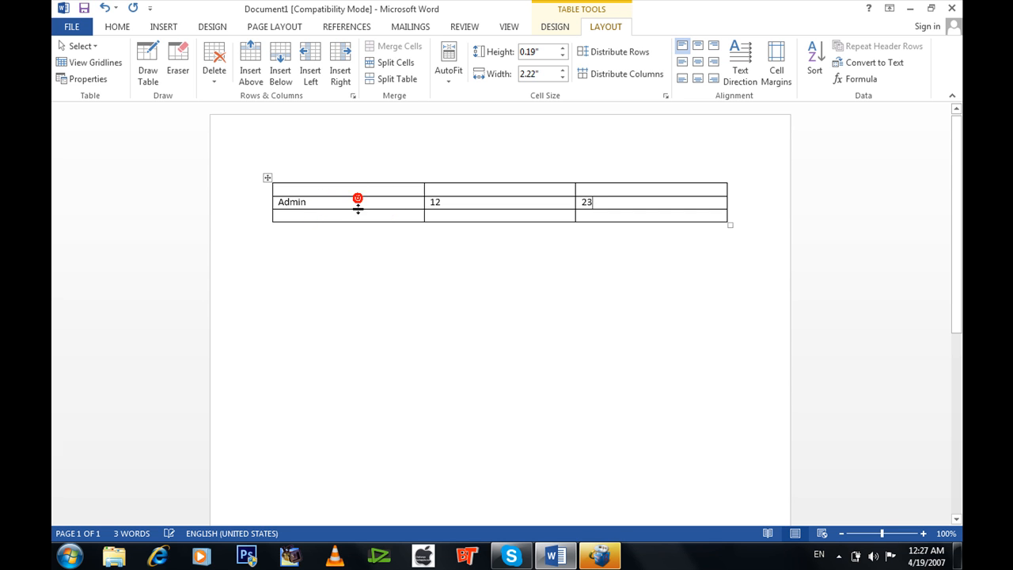
Step: Insert an empty row directly above the Admin row
drag(357, 204, 606, 204)
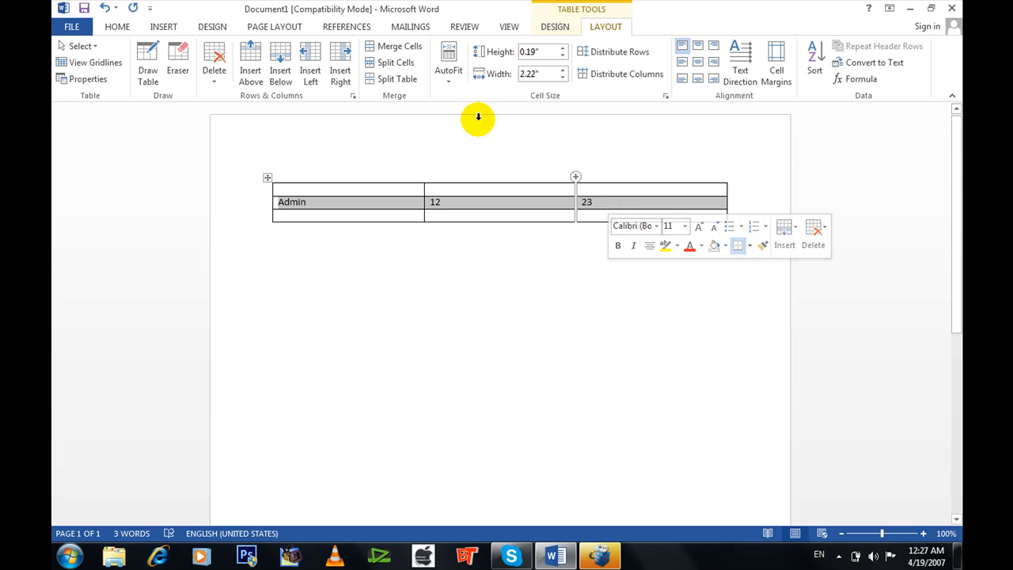
click(252, 88)
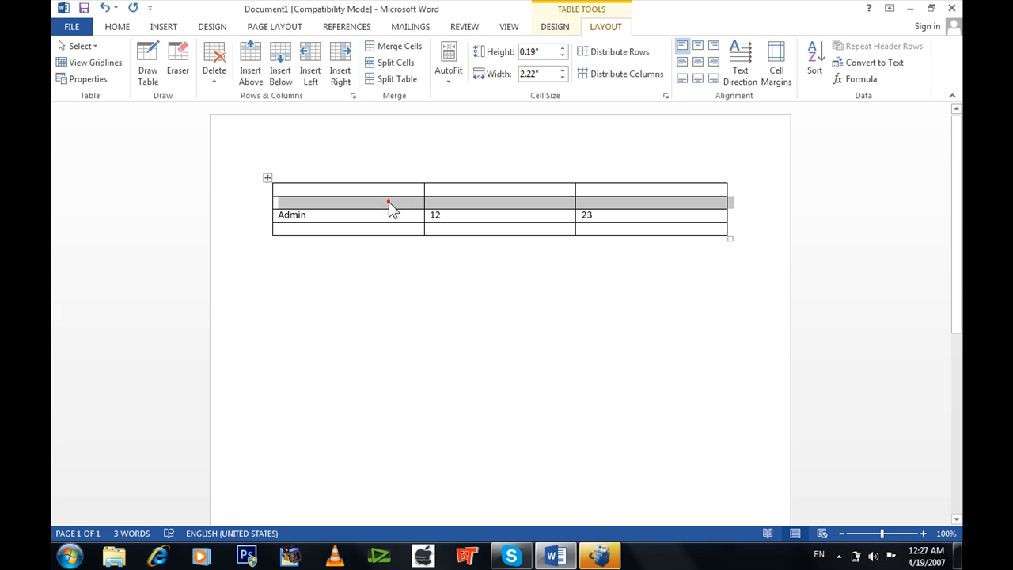
click(389, 208)
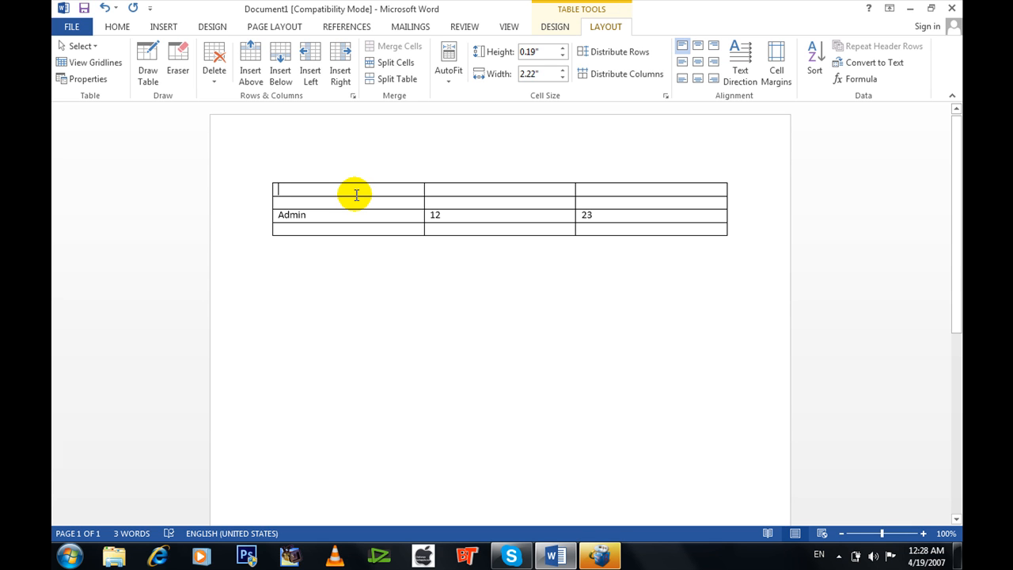
Step: Insert four empty rows below the table by selecting all four existing rows
drag(356, 196, 611, 238)
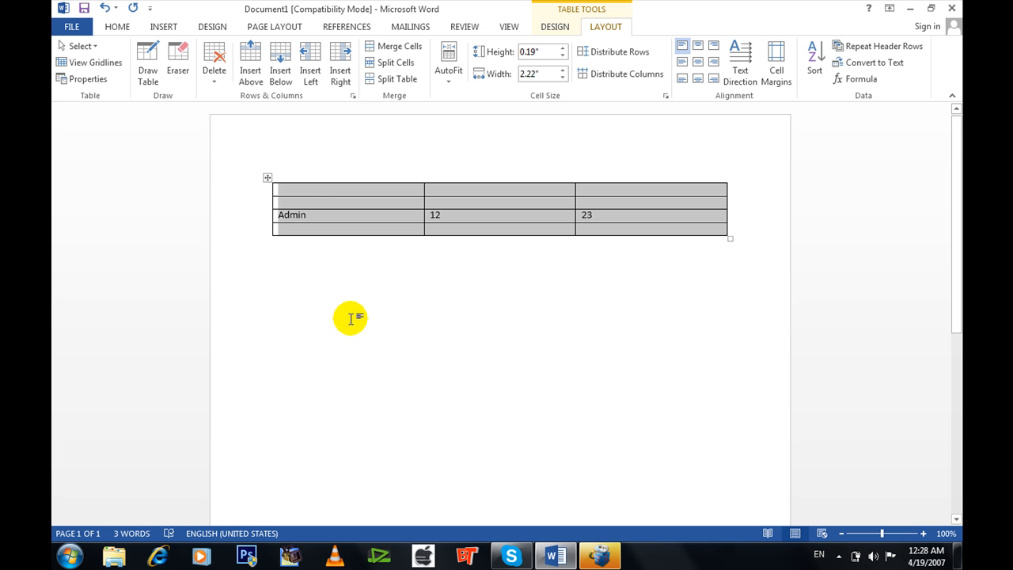
click(278, 65)
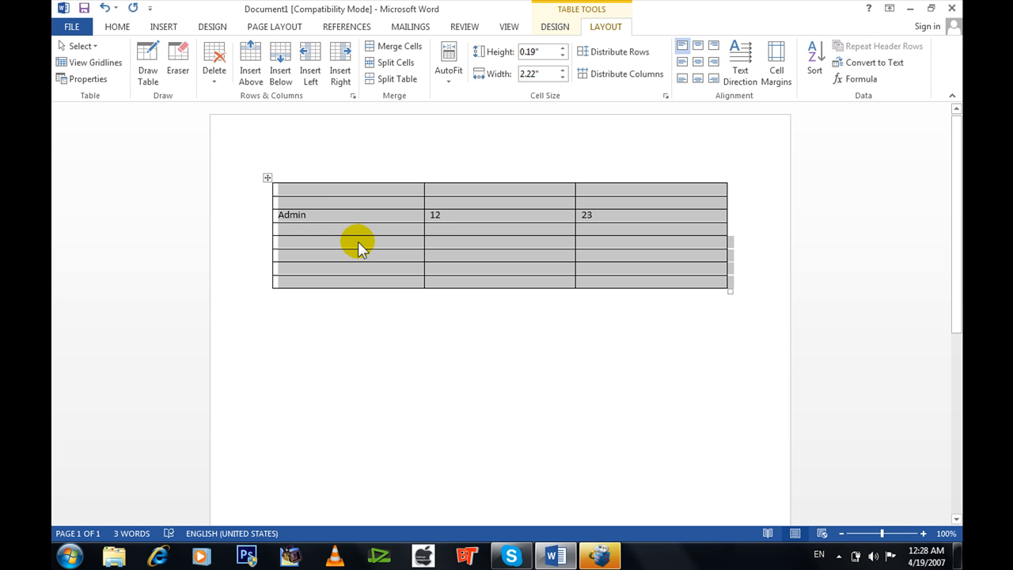
click(348, 273)
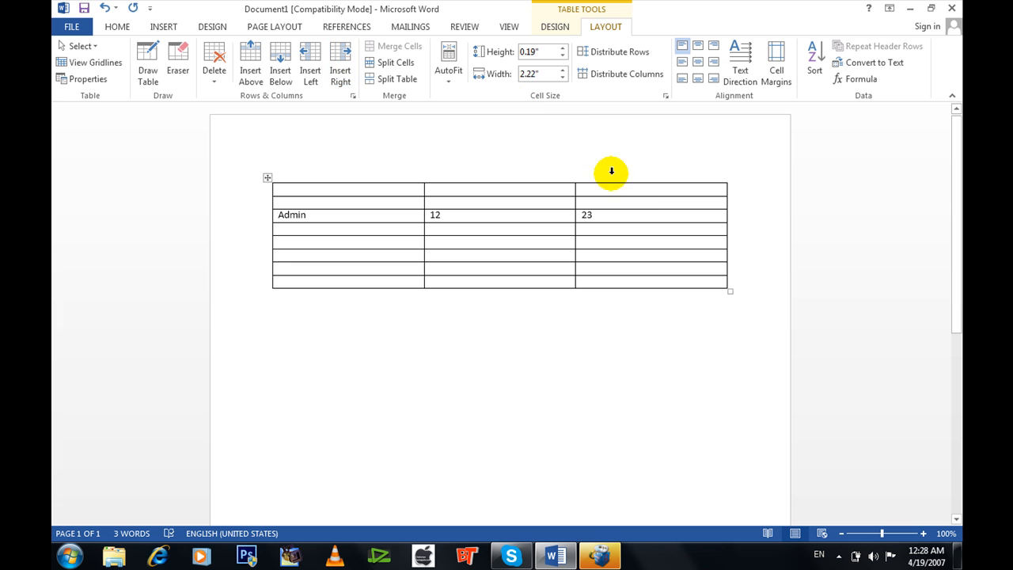
Step: Insert a column to the right of the column containing 23 and another one to the left of that new column
drag(644, 190, 654, 279)
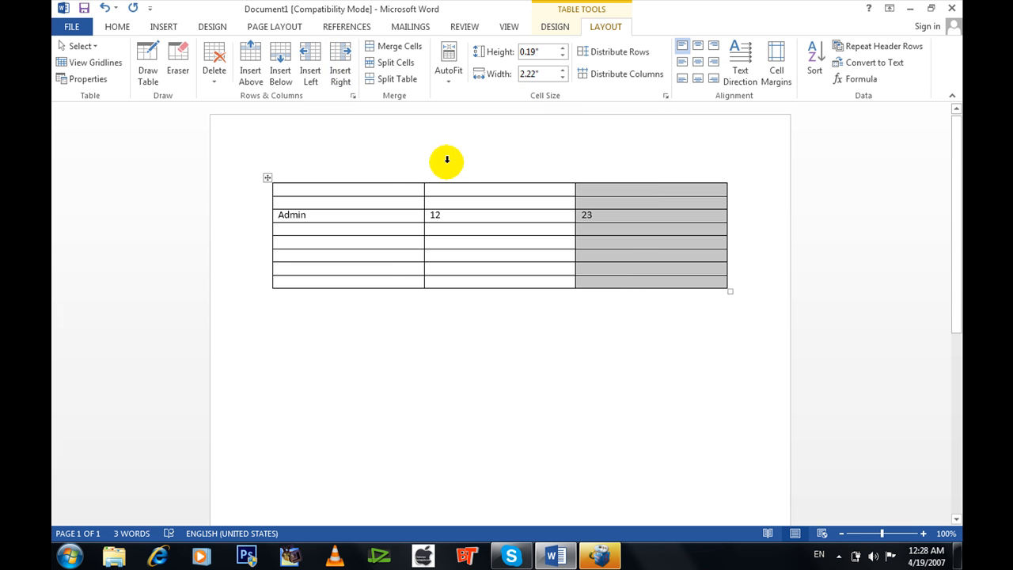
click(342, 70)
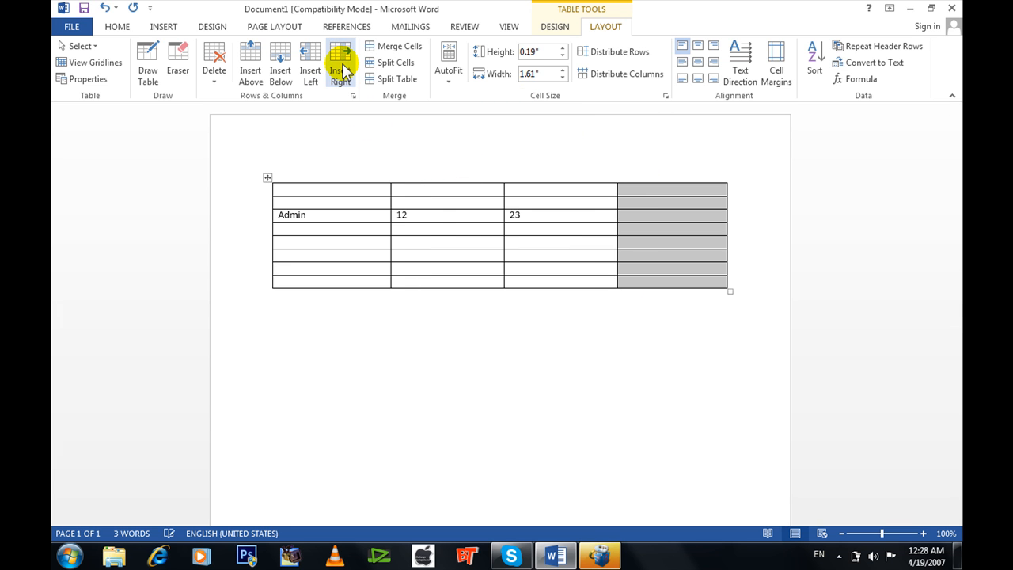
click(308, 68)
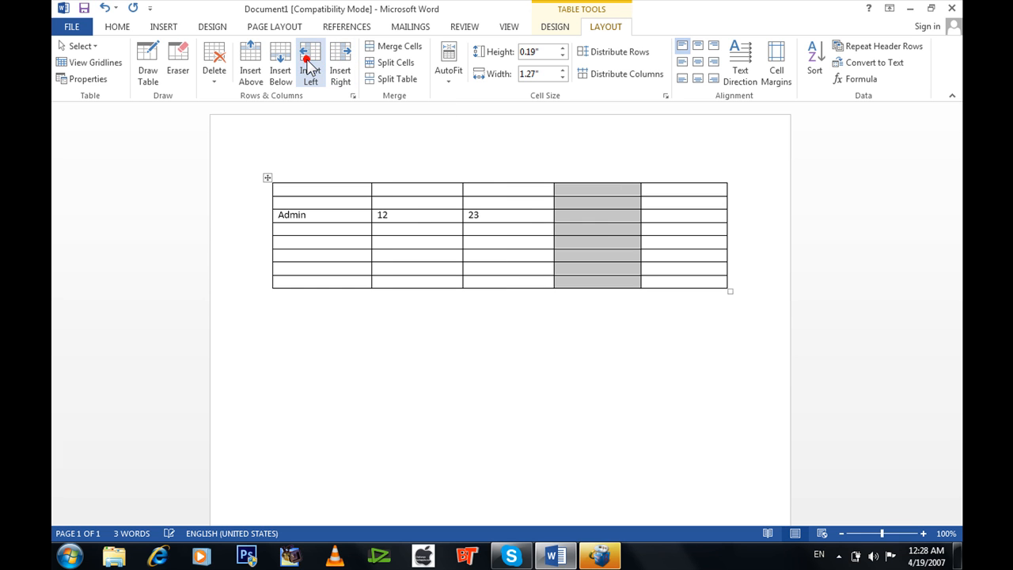
click(517, 215)
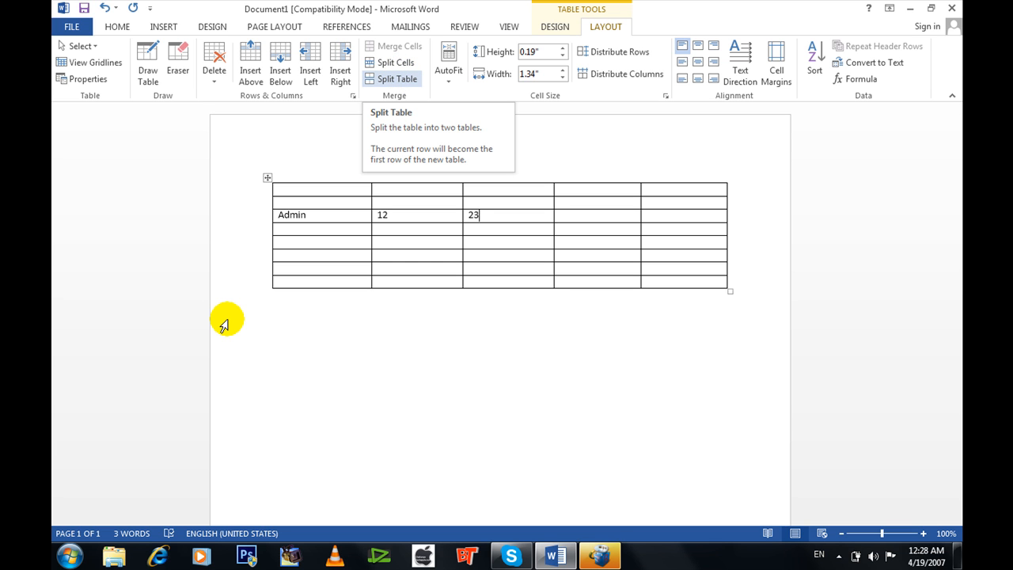
Step: Merge the five cells of the table's first row into a single cell
click(315, 193)
click(316, 193)
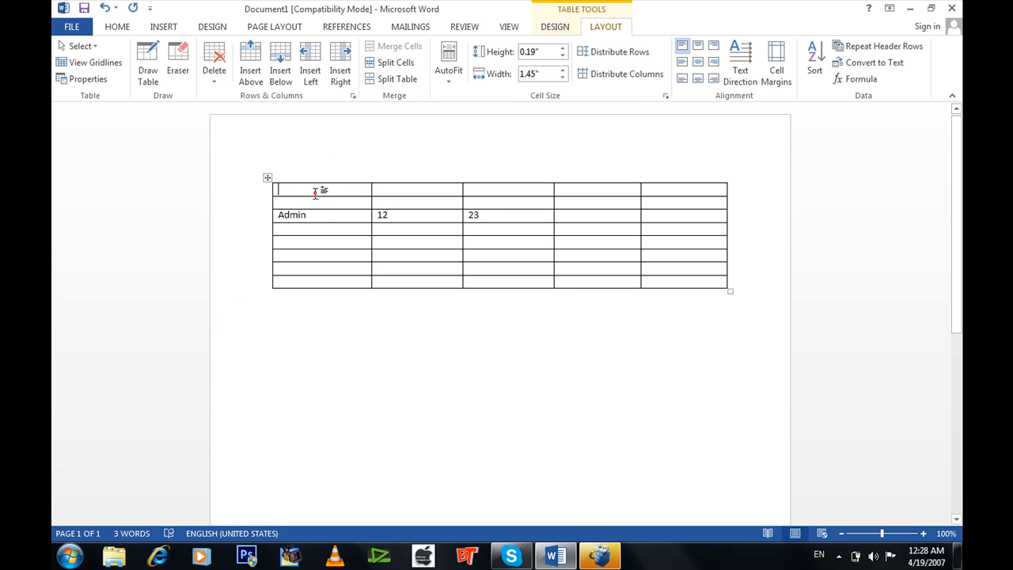
drag(316, 193, 679, 194)
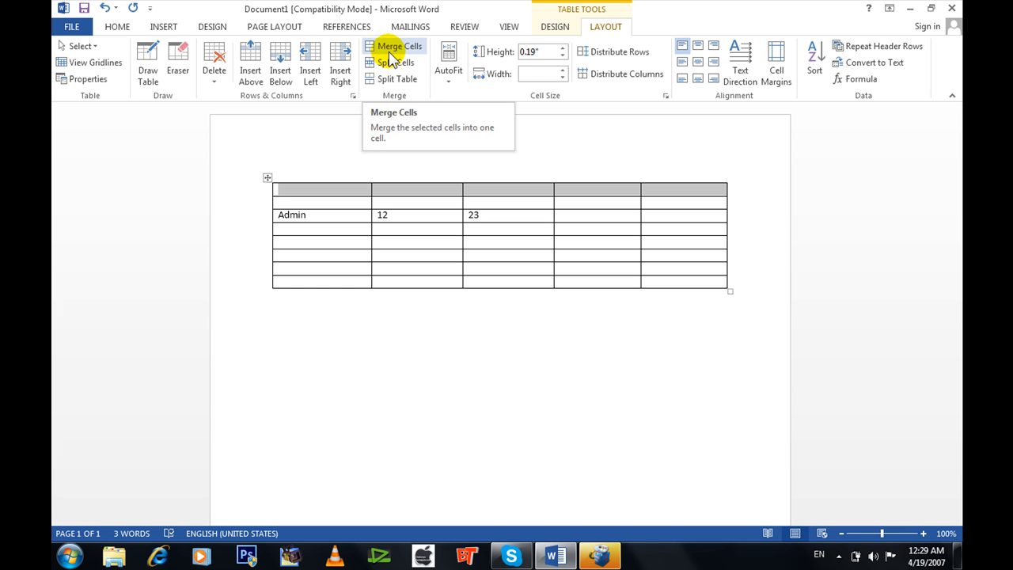
click(389, 49)
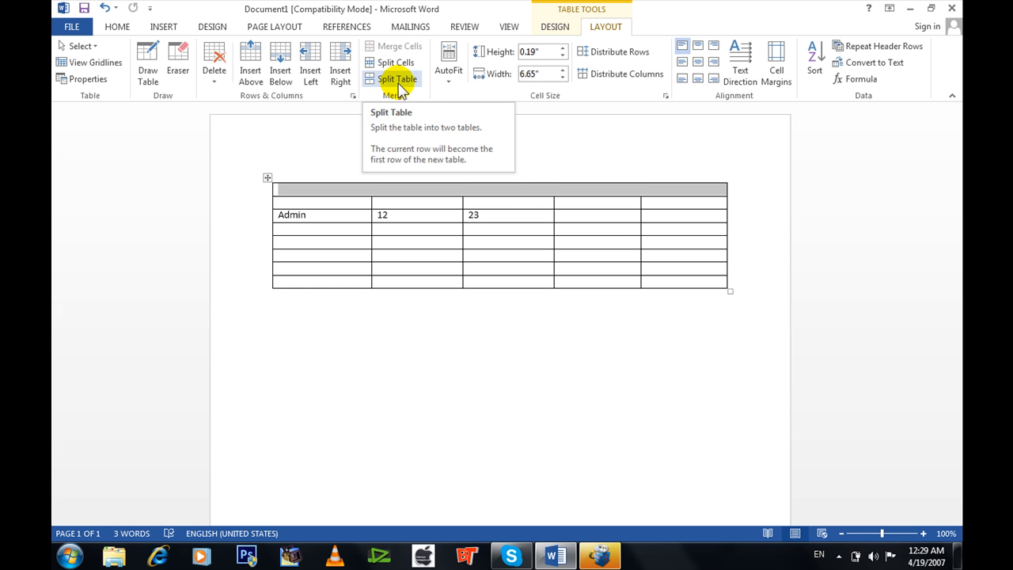
click(512, 178)
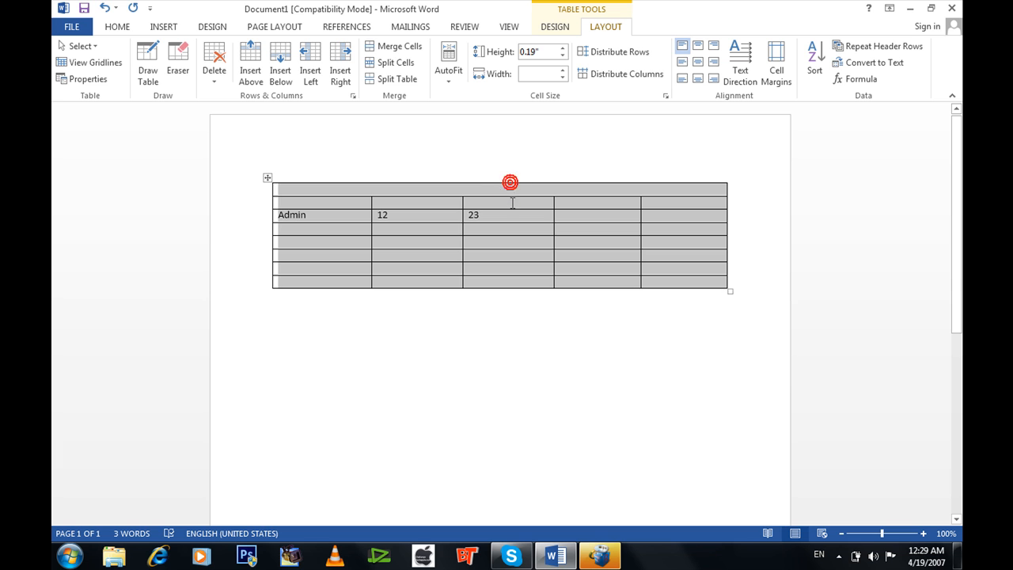
Step: Split the third cell of the second row, above 23, into 2 columns and 1 row
click(510, 199)
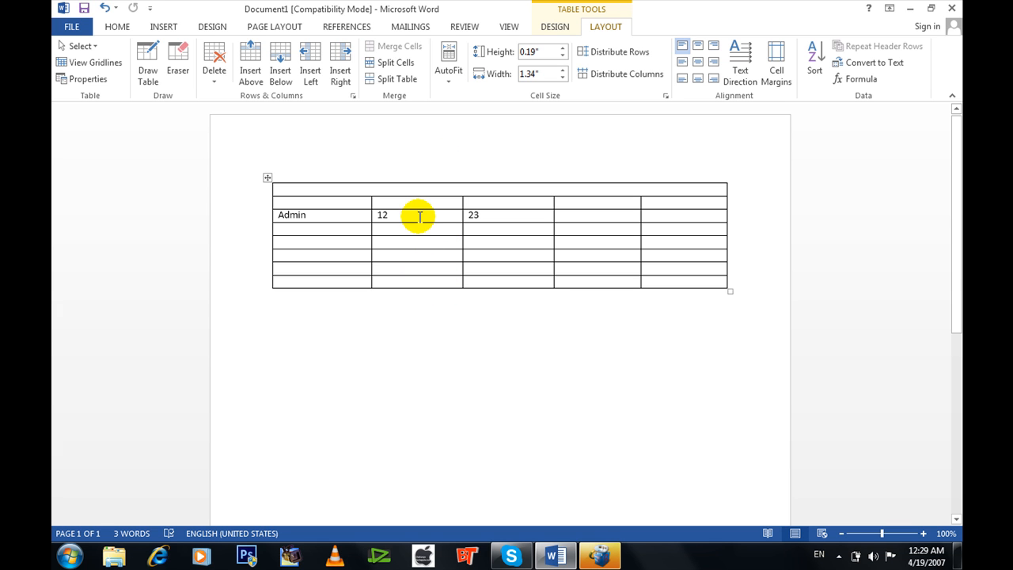
click(389, 62)
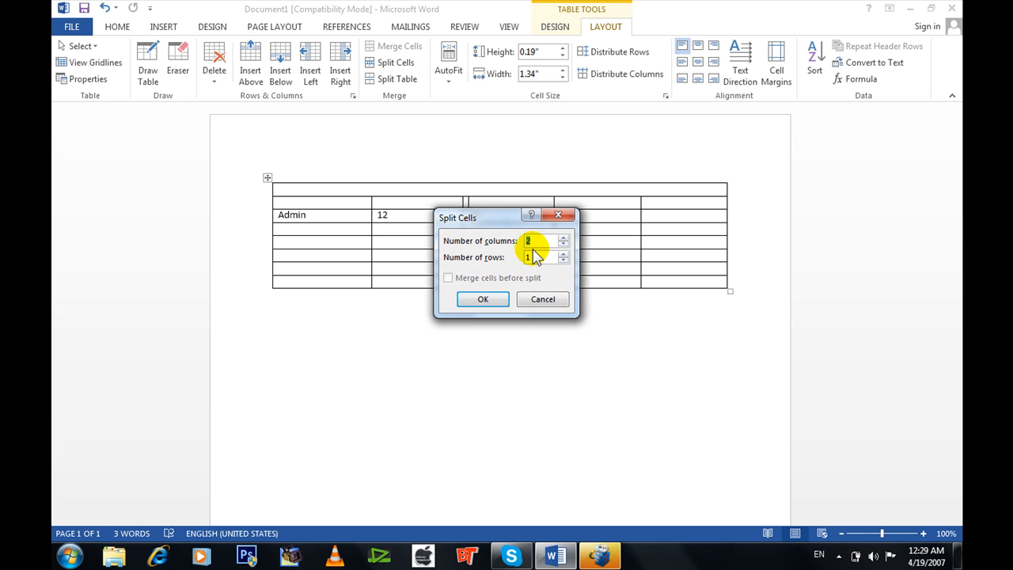
click(475, 297)
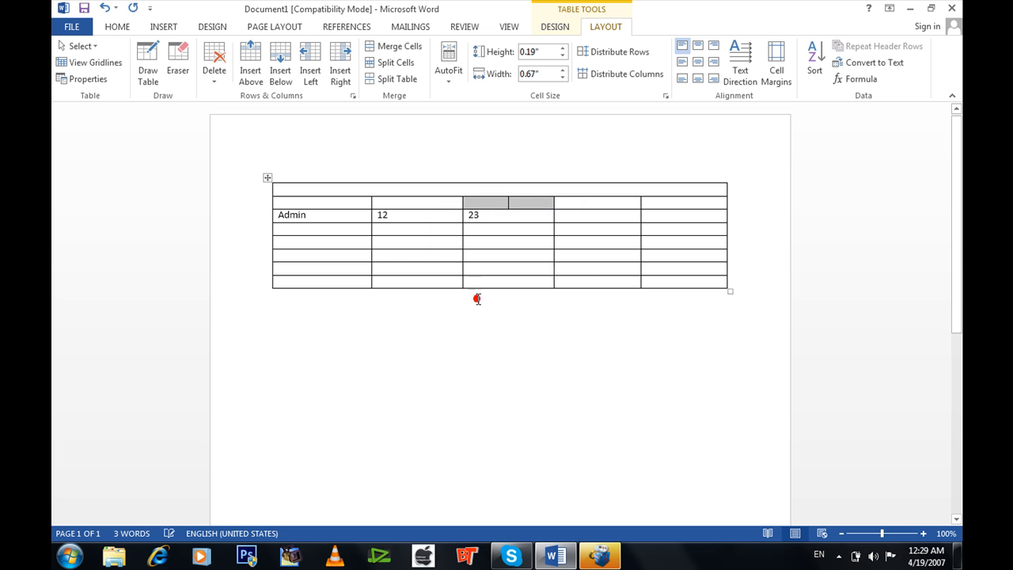
click(510, 201)
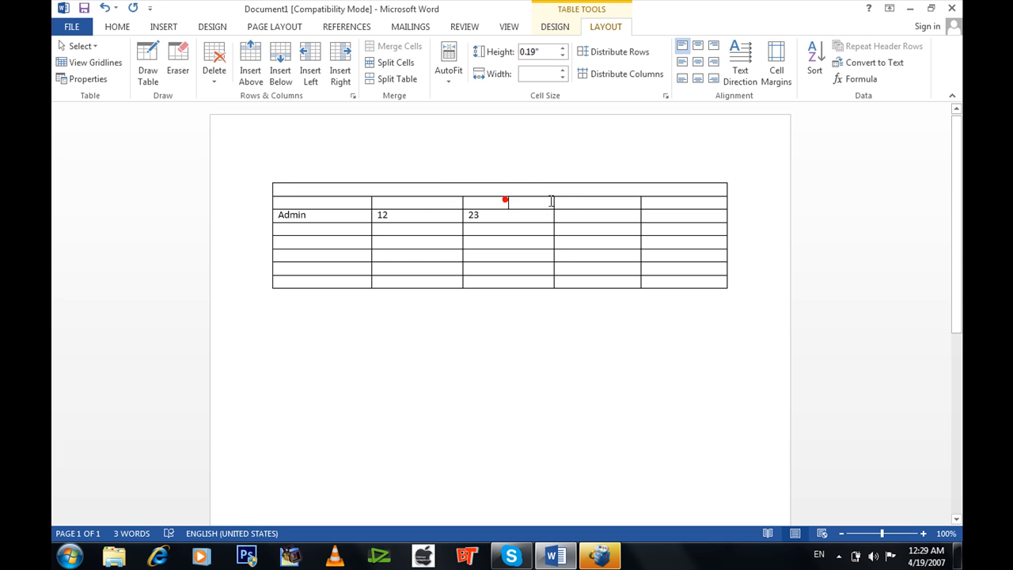
drag(552, 201, 549, 204)
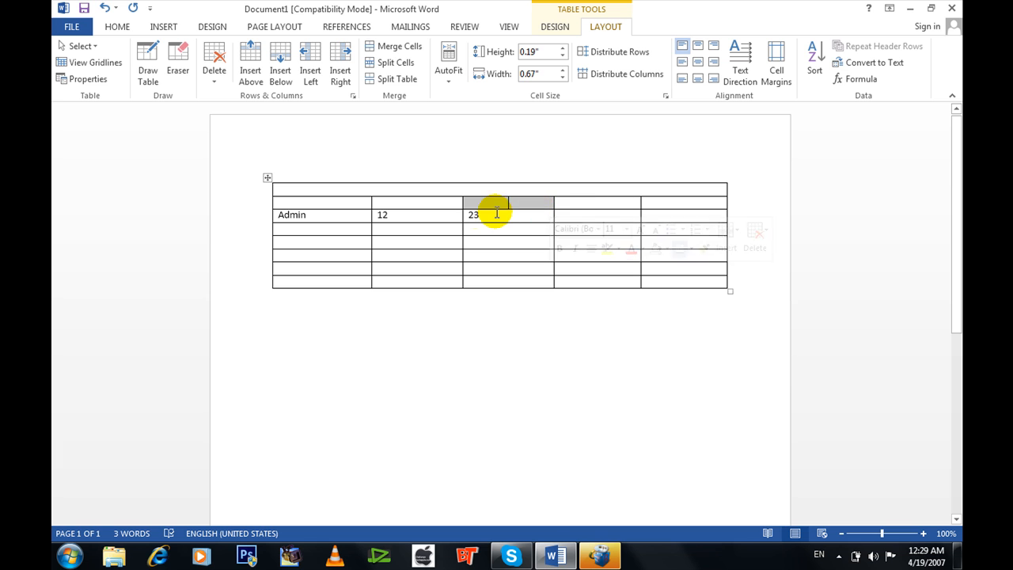
click(425, 203)
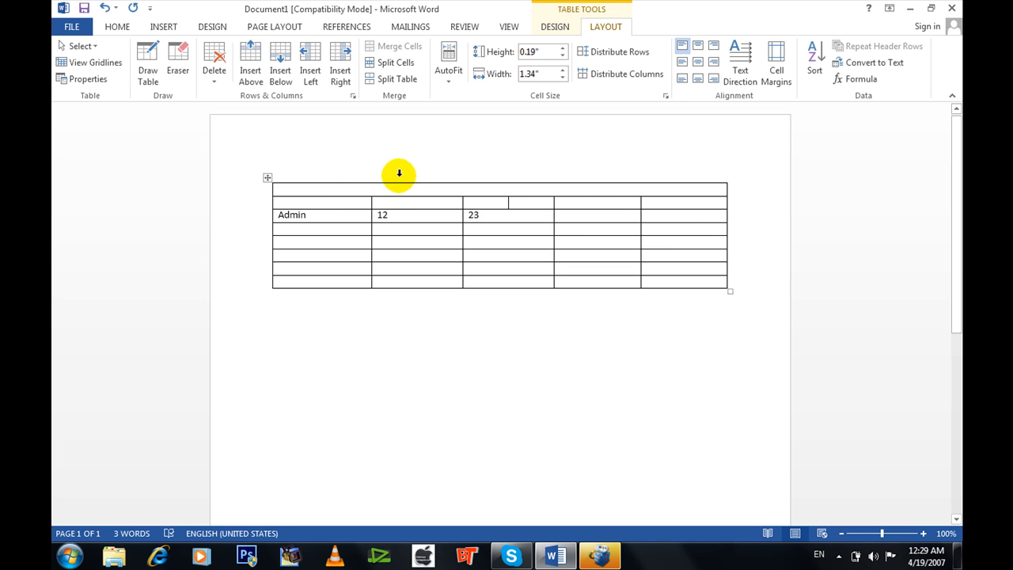
Step: Split the table at its merged first row and again at the Admin row
click(344, 187)
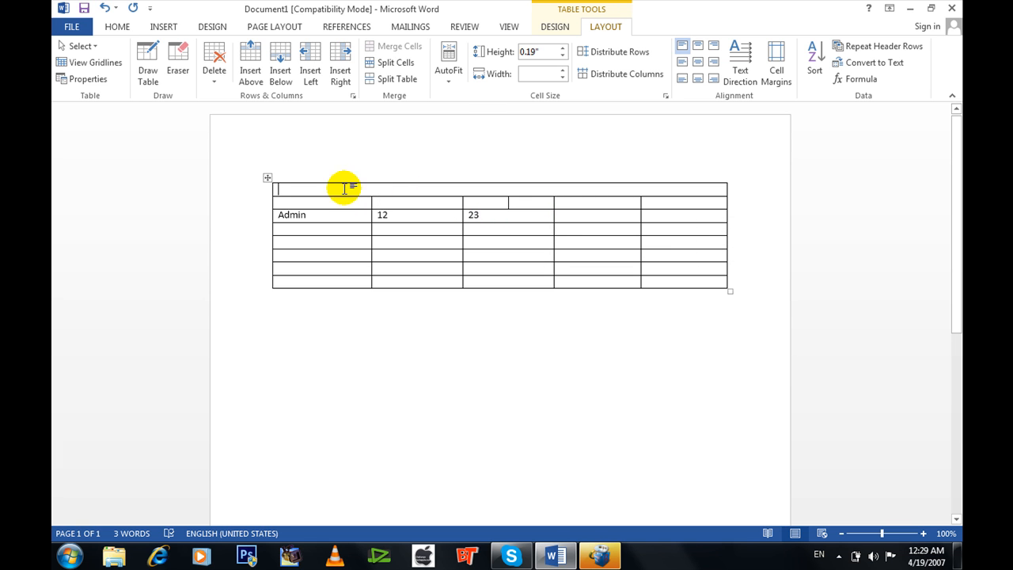
click(398, 80)
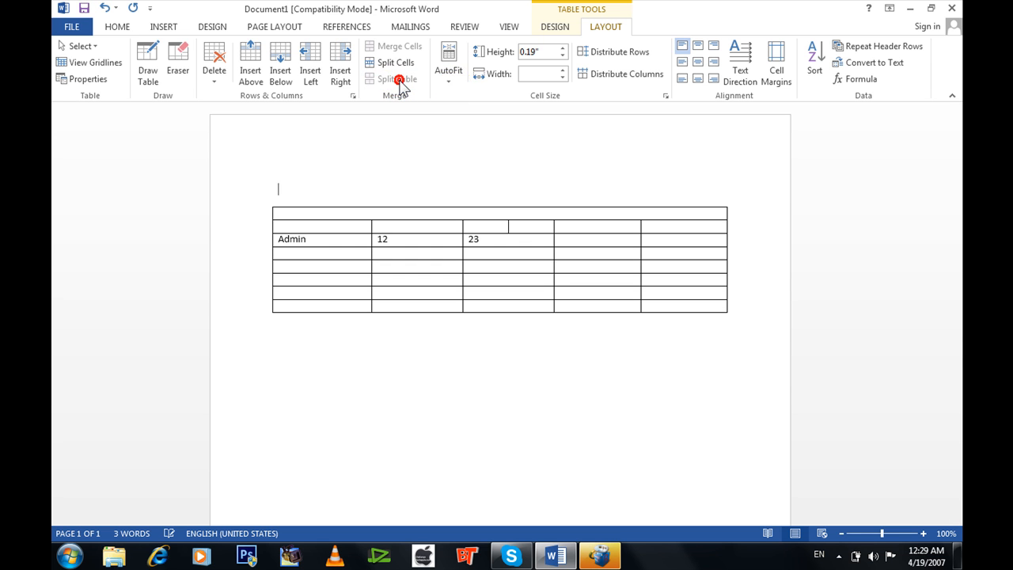
click(348, 224)
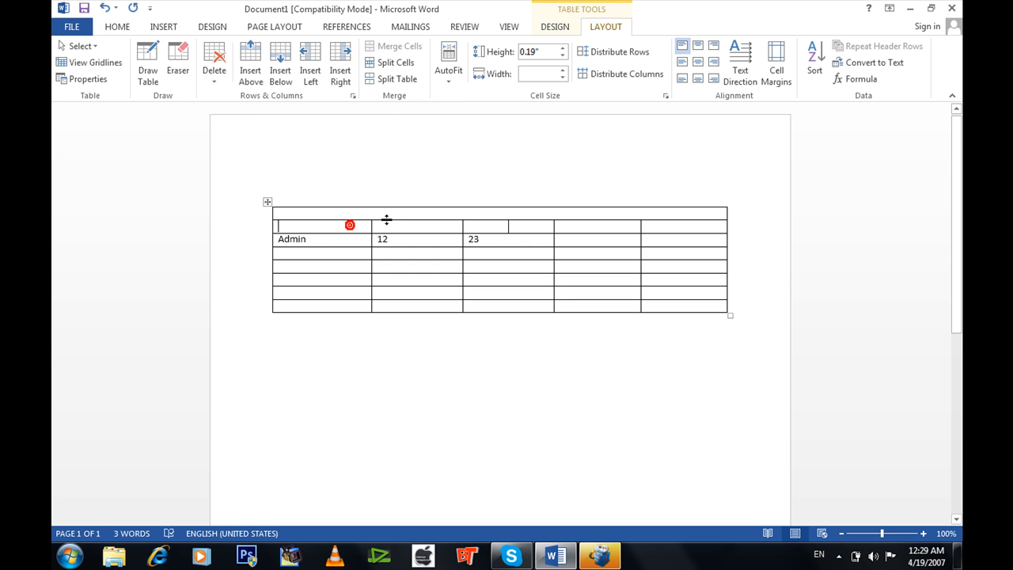
click(345, 240)
drag(359, 241, 670, 245)
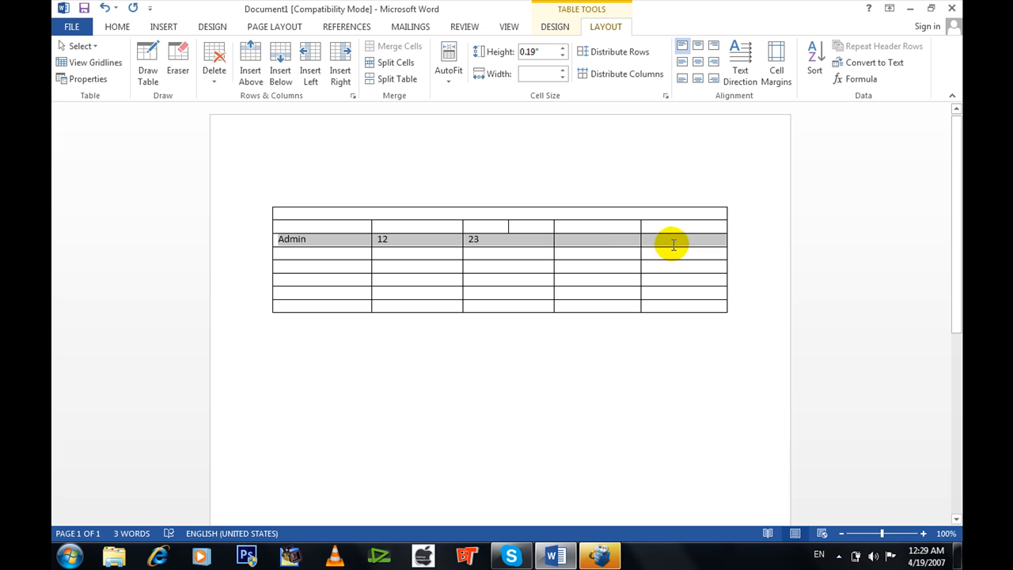
click(410, 86)
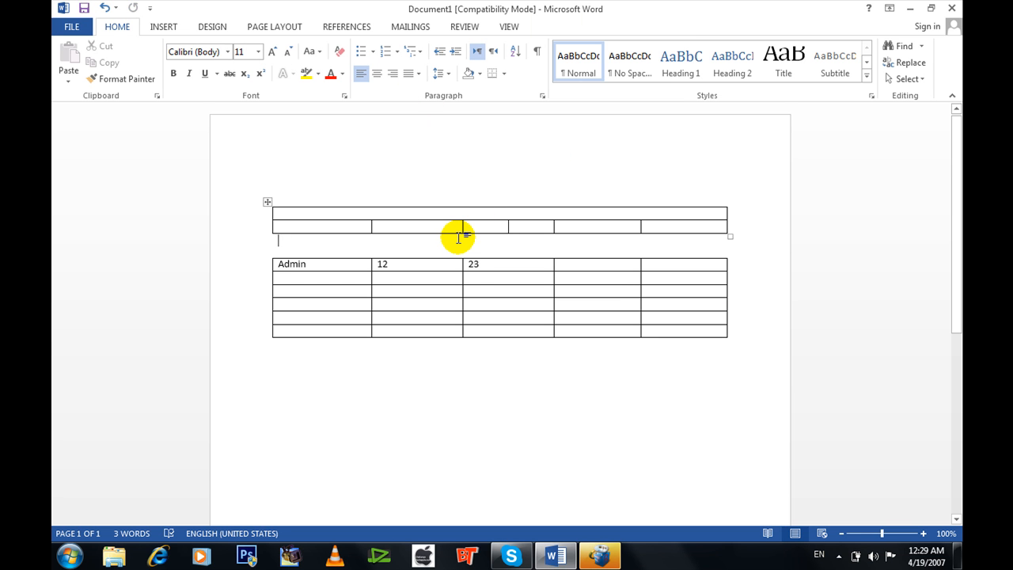
click(473, 277)
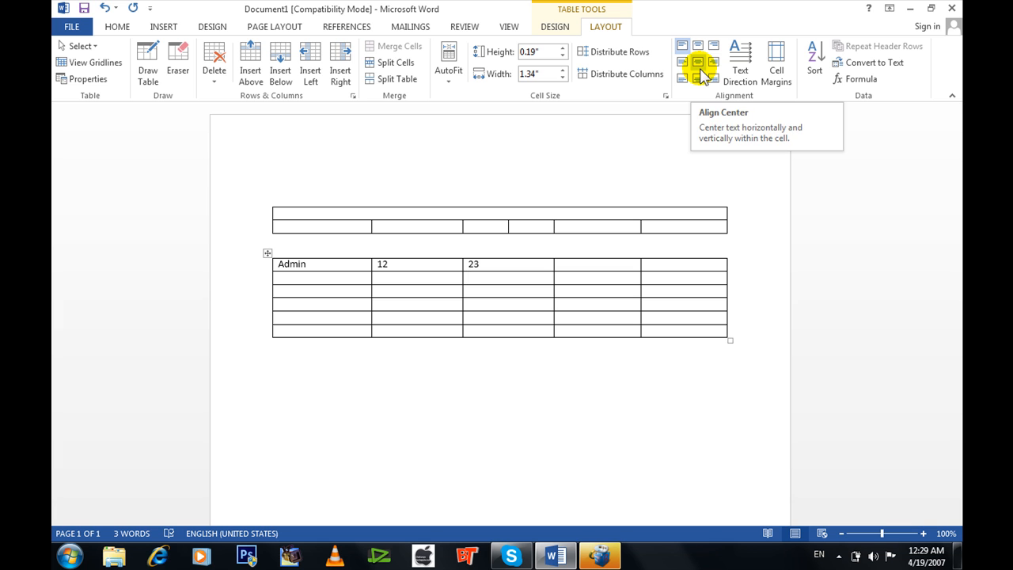
Step: Enter the title Khawaja IT TrAining in the upper table's merged first row and centre it horizontally and vertically
click(482, 214)
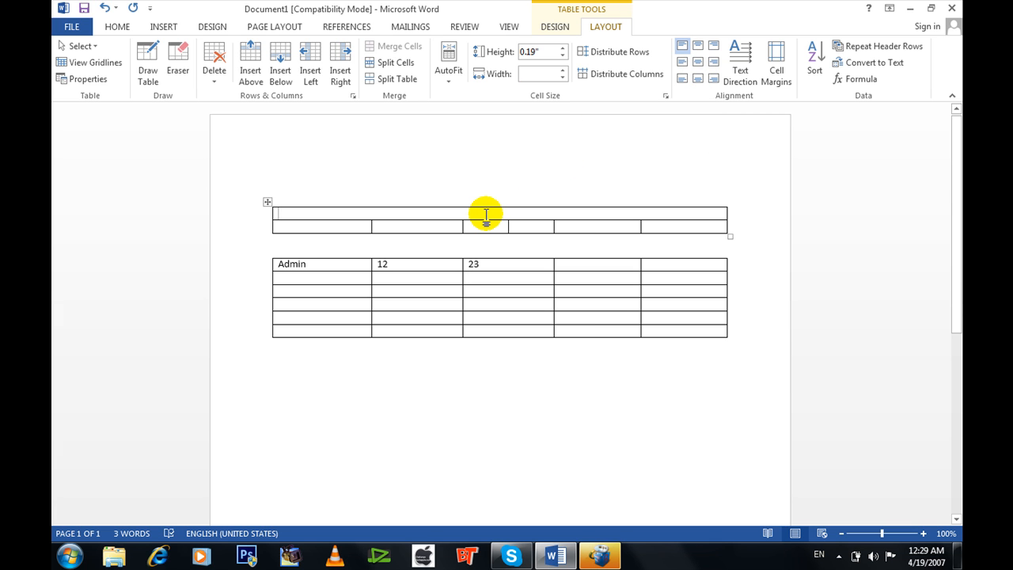
text(Kgh)
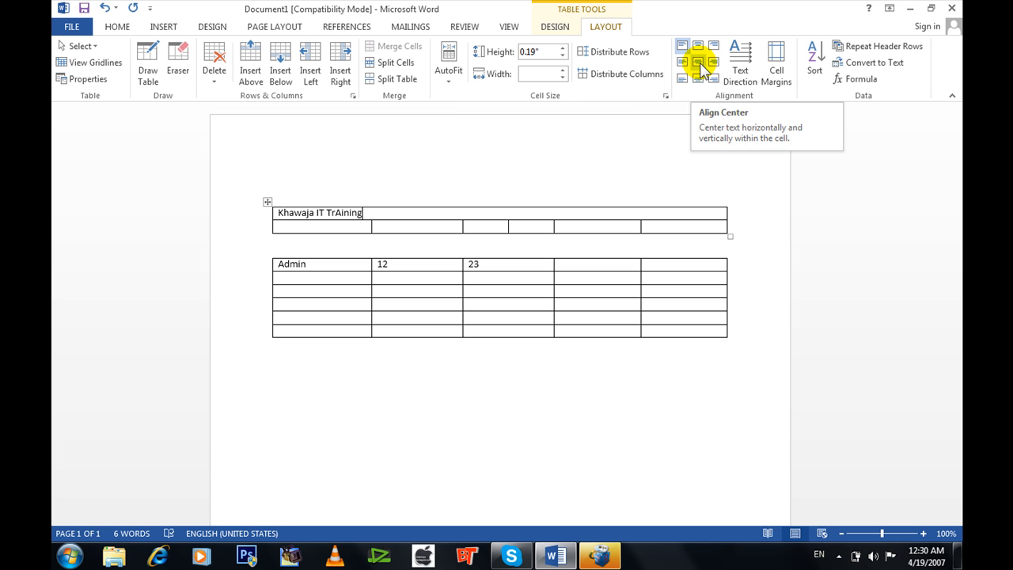
click(698, 62)
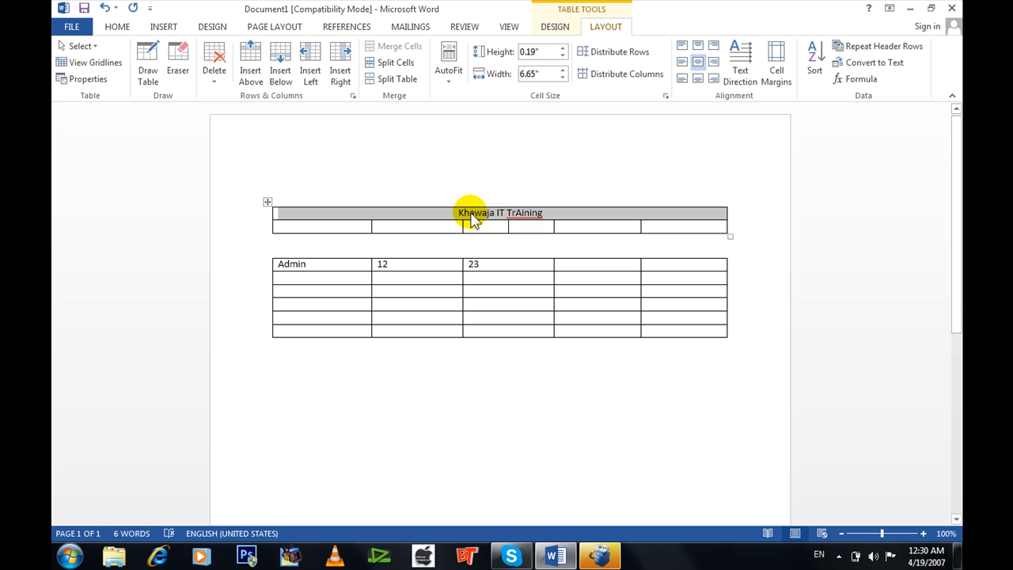
click(464, 212)
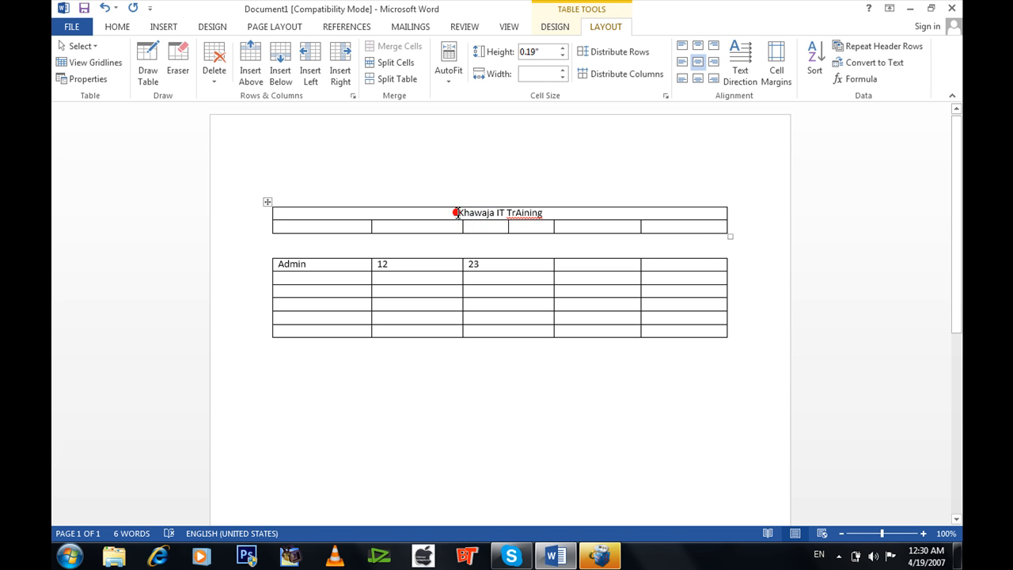
drag(457, 213, 486, 218)
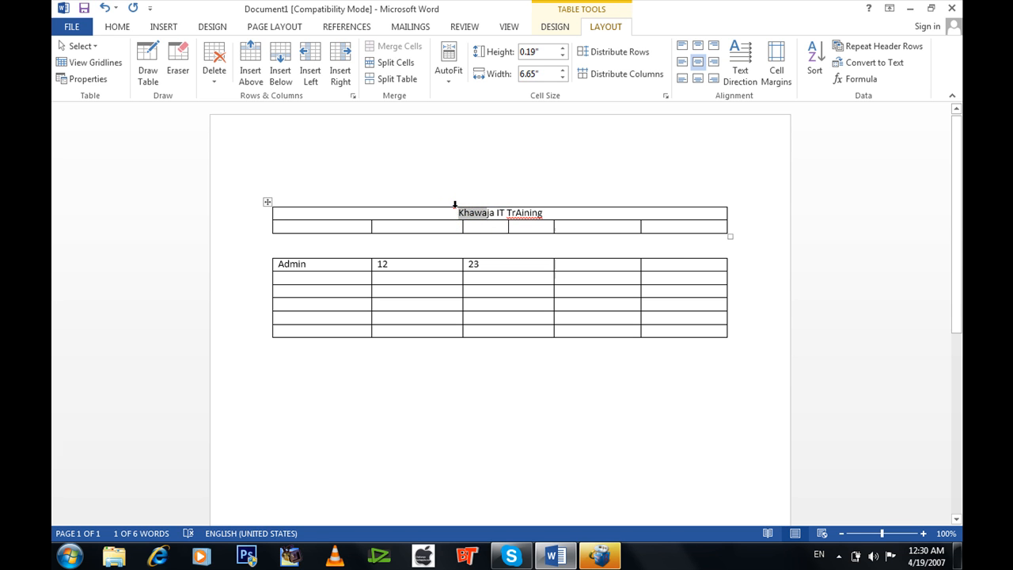
click(455, 206)
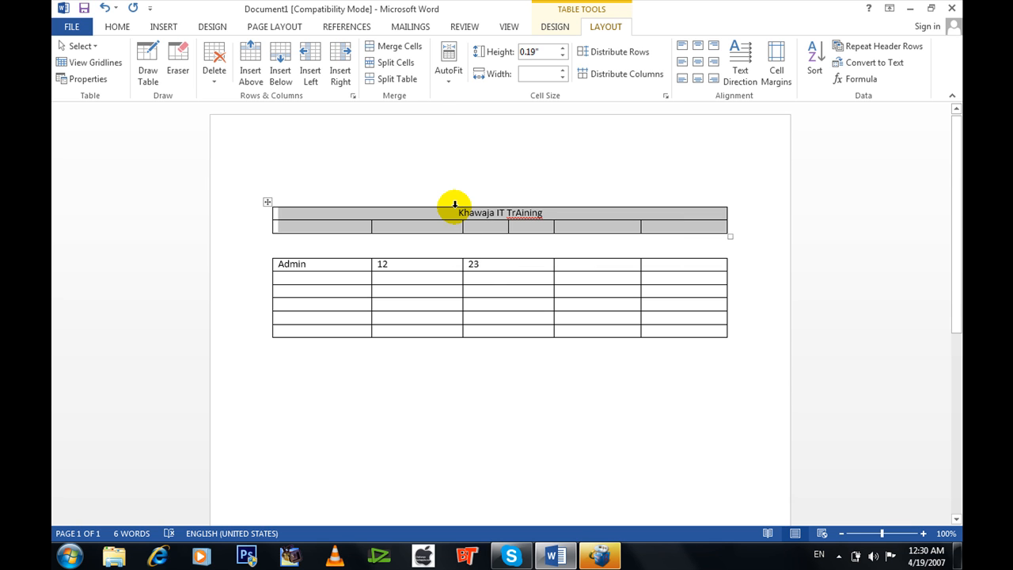
click(528, 215)
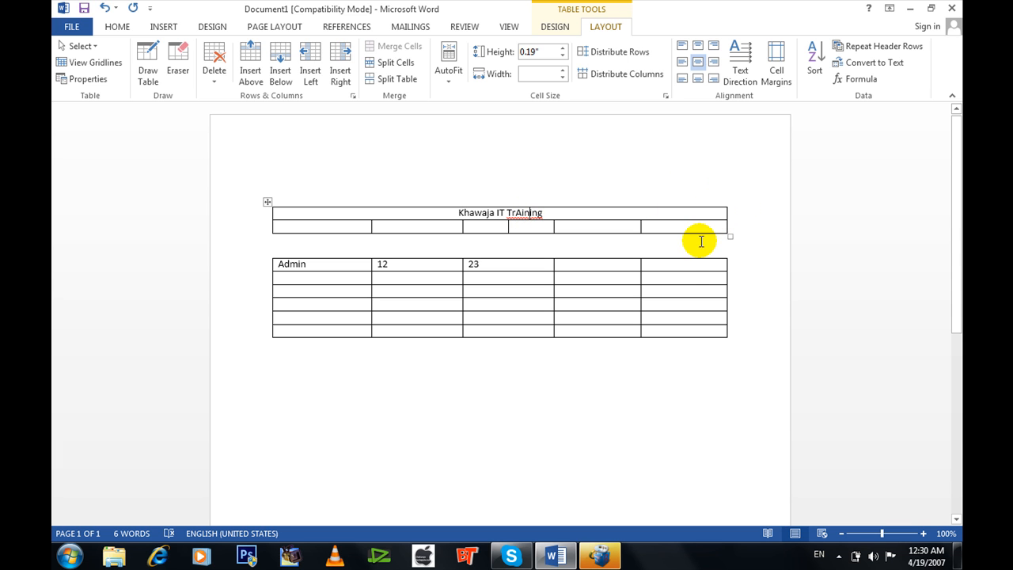
Step: Merge the last column of the lower table into one cell and enter Created By followed by the creator's full name
drag(684, 267, 688, 340)
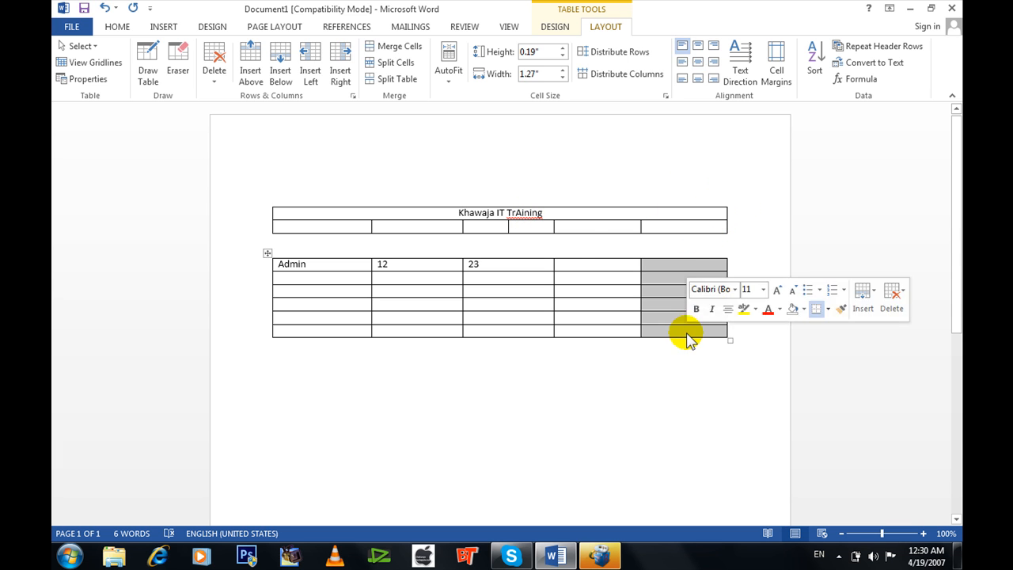
click(400, 46)
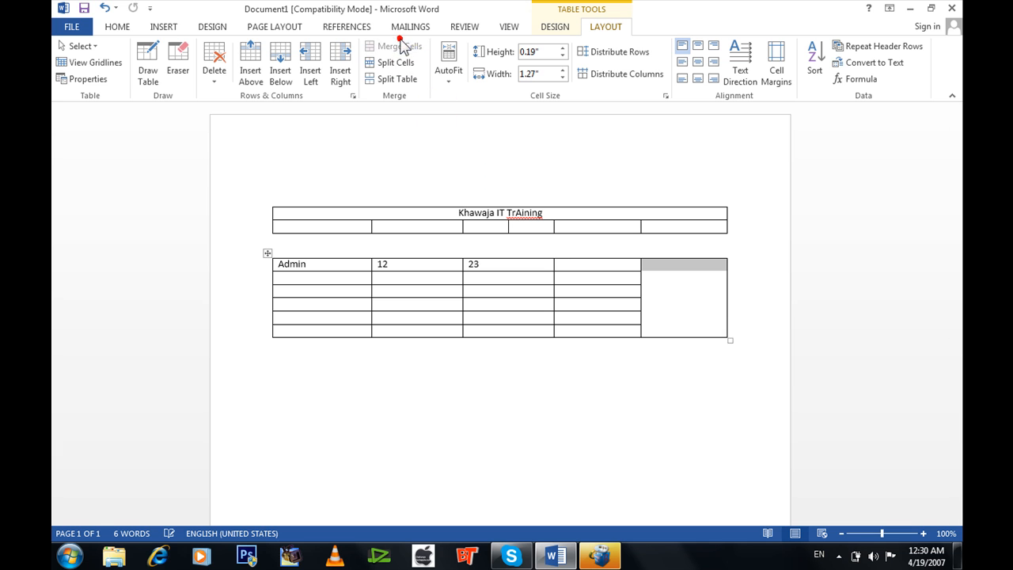
click(708, 283)
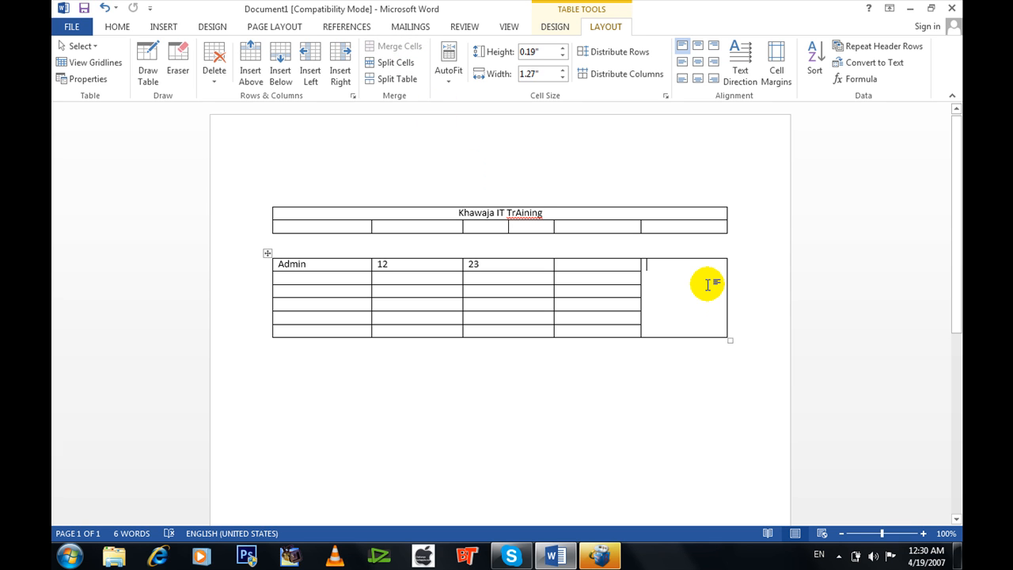
text(Crea)
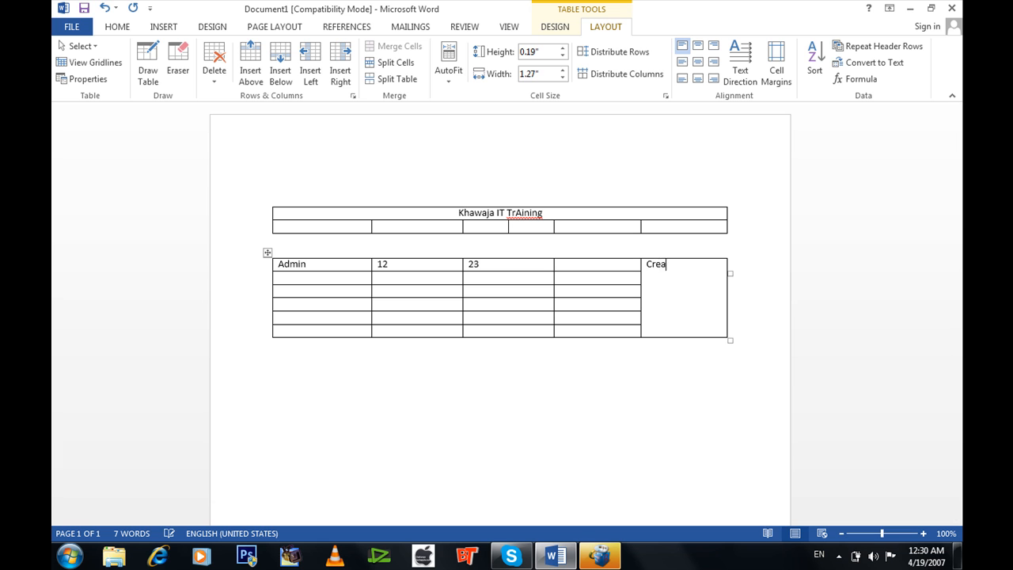
text(ted By Khawaja BaS)
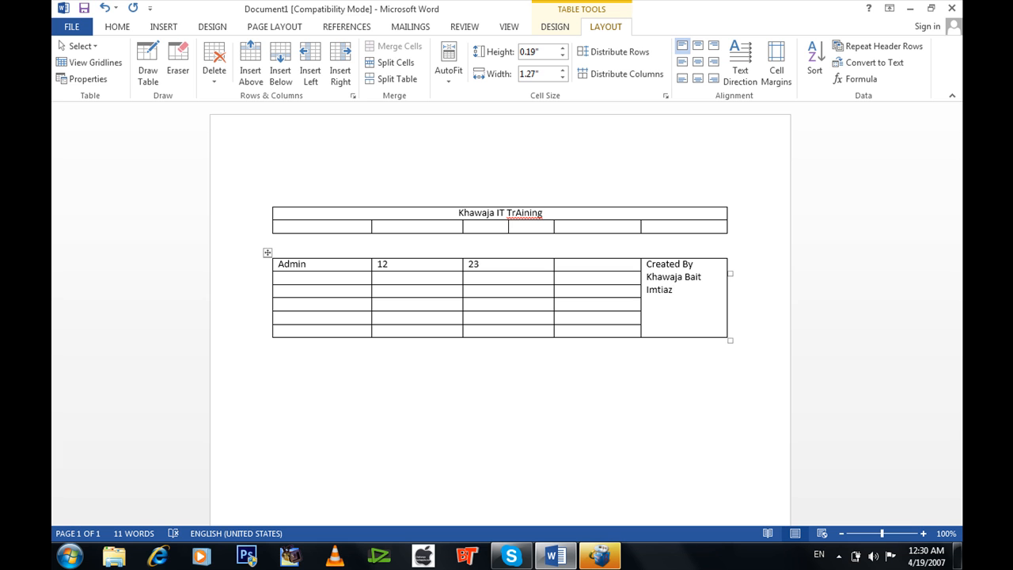
Step: Cycle the text direction of the Created By cell through its orientations, ending with the text rotated to read downwards
drag(679, 290, 640, 257)
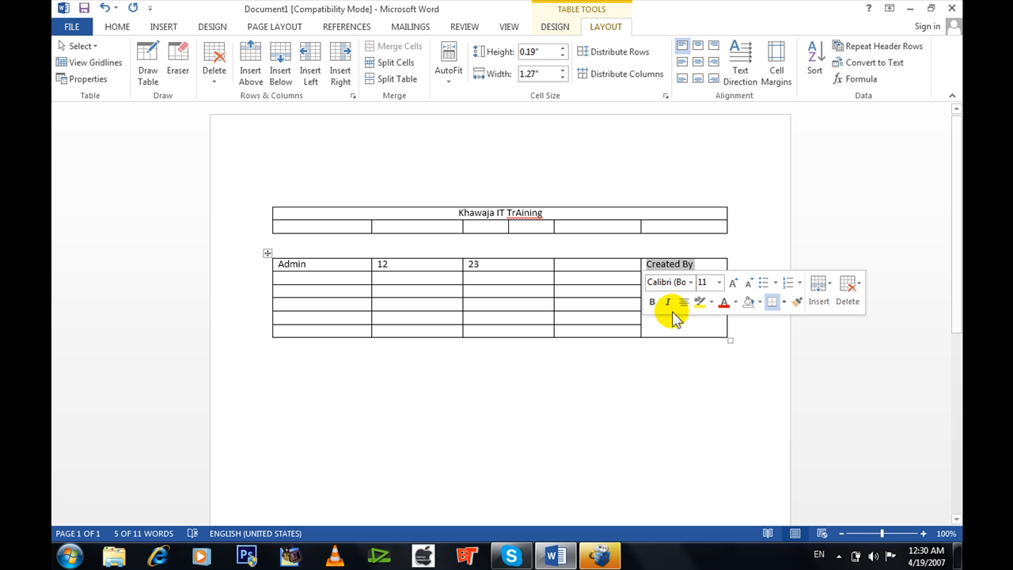
click(676, 317)
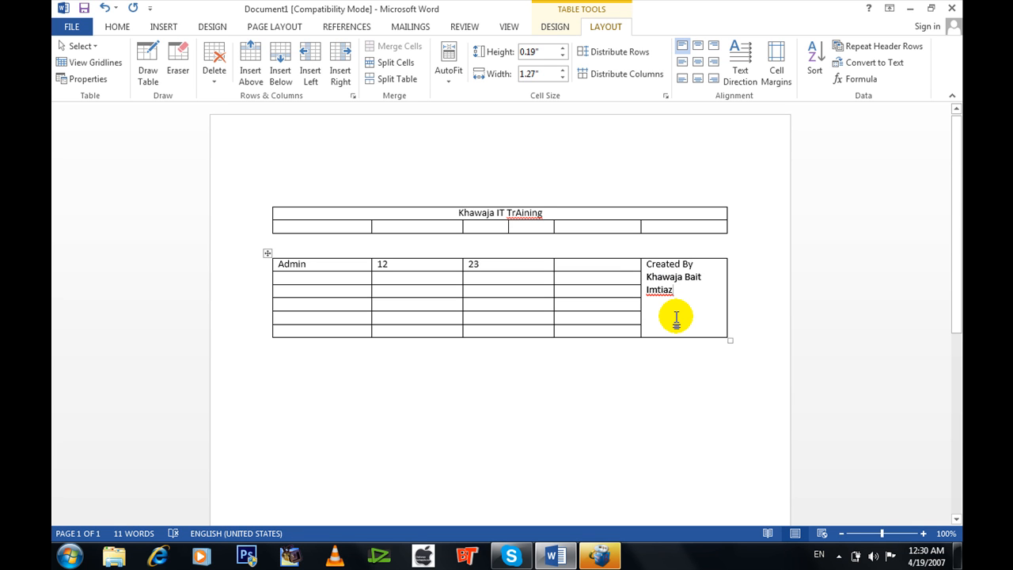
drag(681, 310, 641, 253)
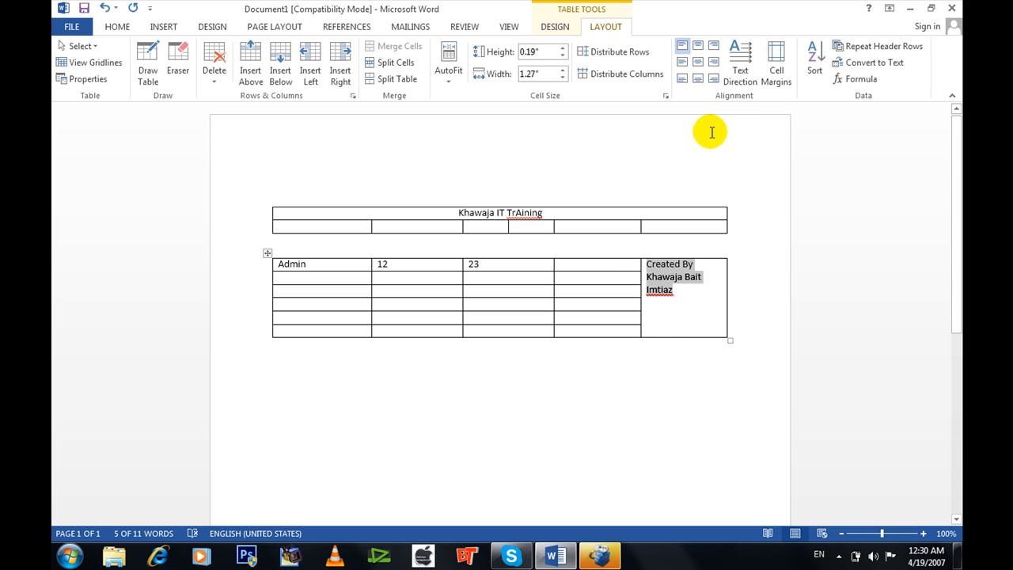
click(740, 80)
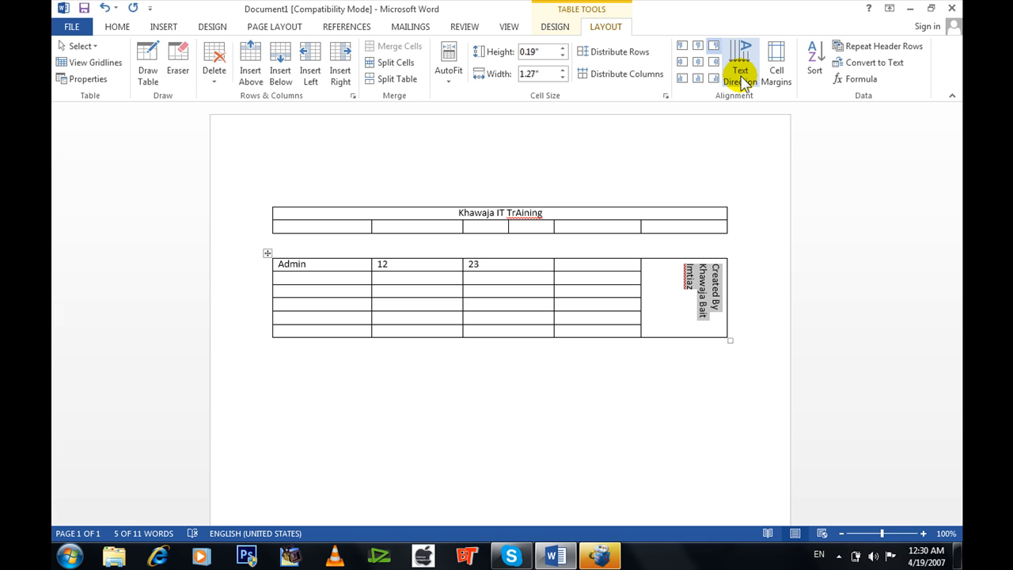
click(742, 80)
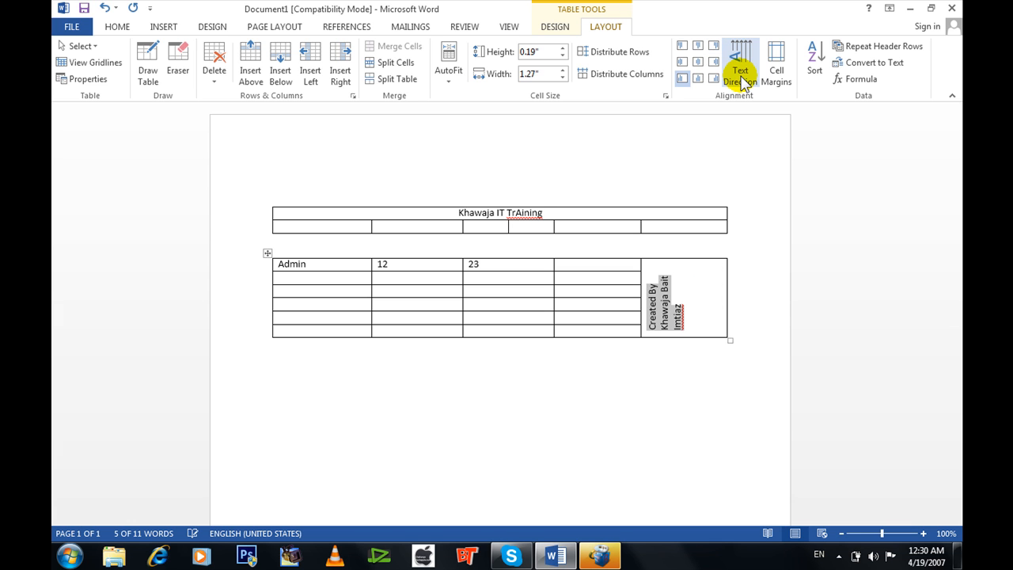
click(742, 80)
click(742, 79)
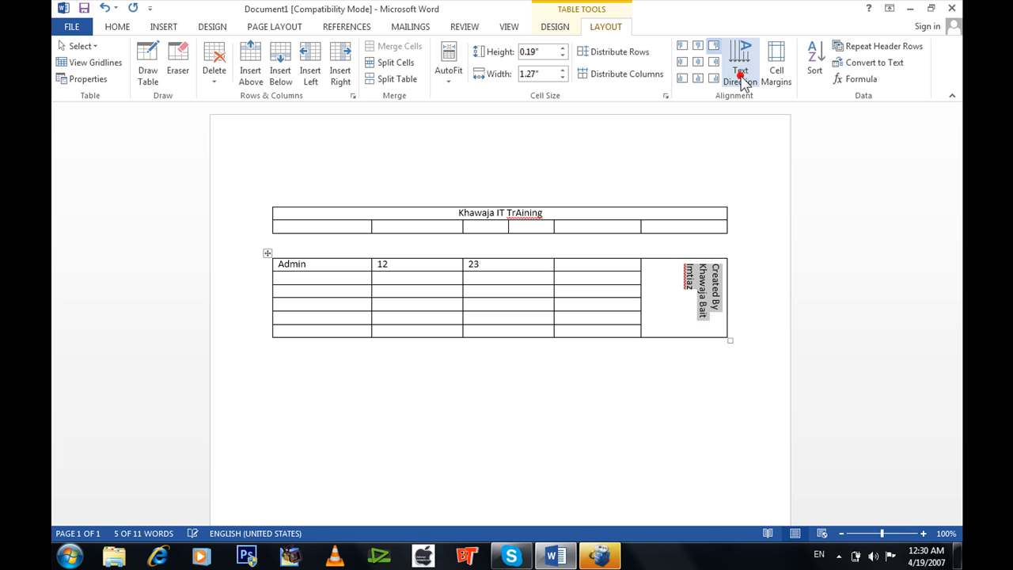
double_click(716, 292)
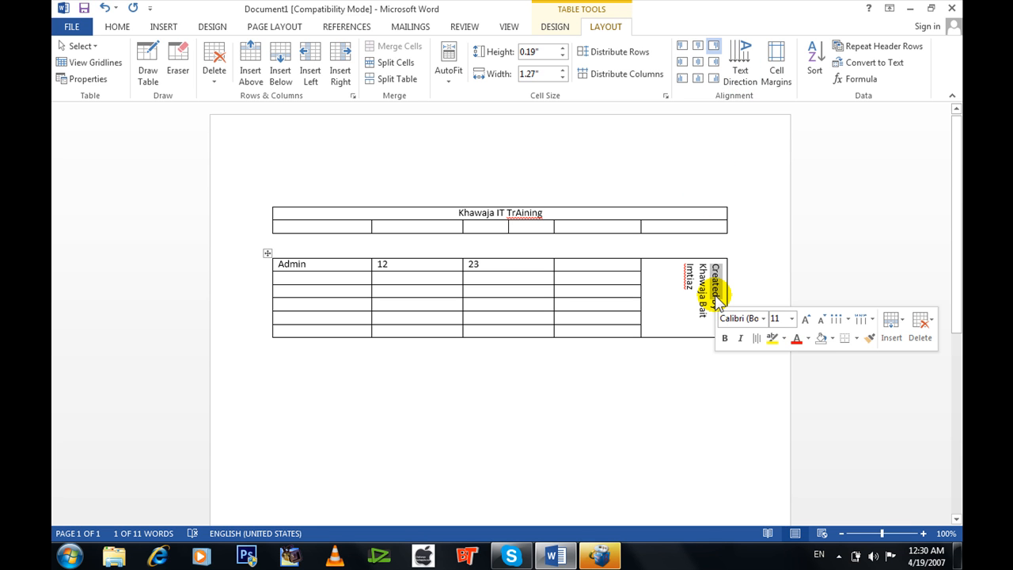
right_click(716, 299)
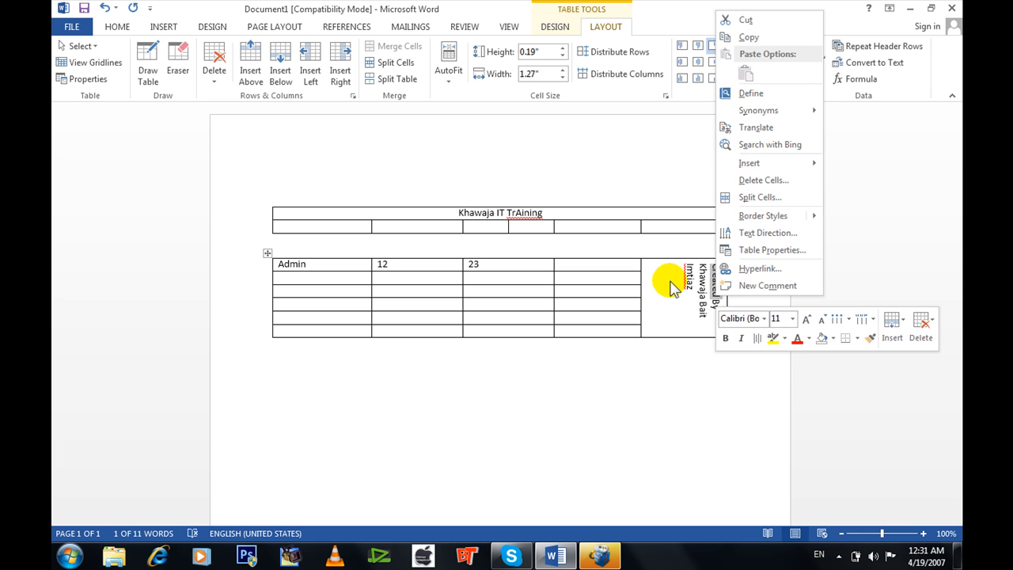
click(677, 301)
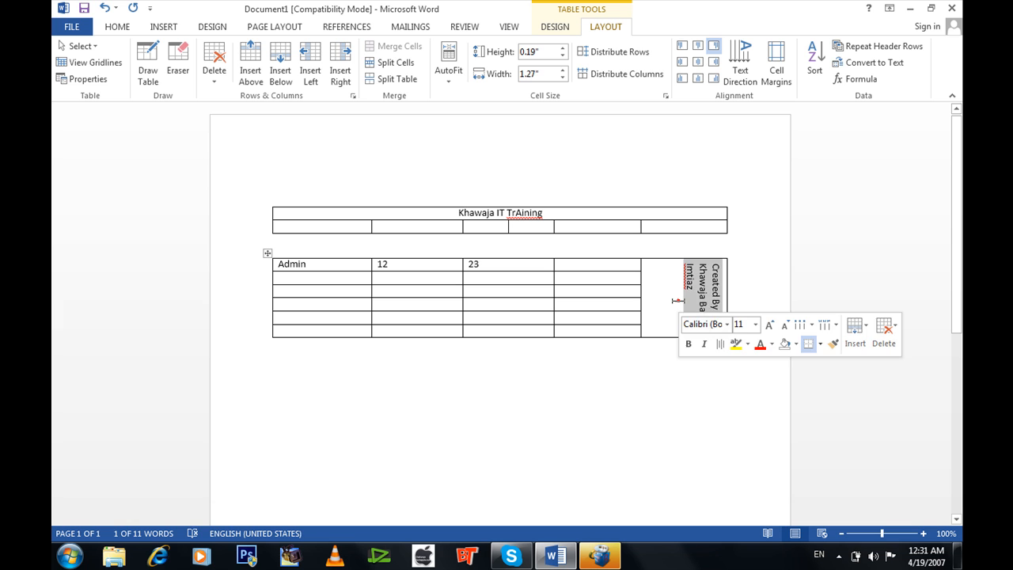
click(678, 301)
click(679, 301)
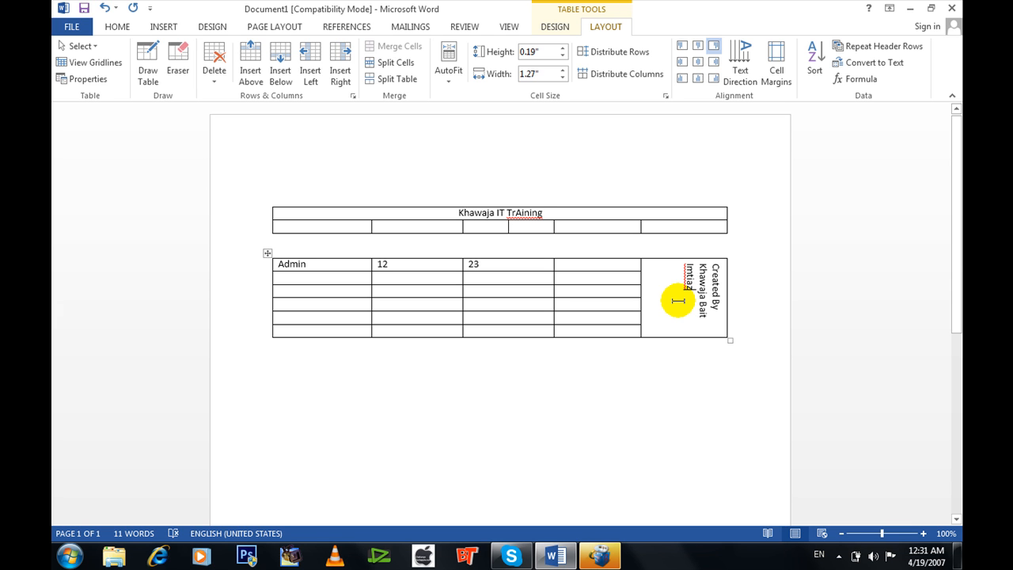